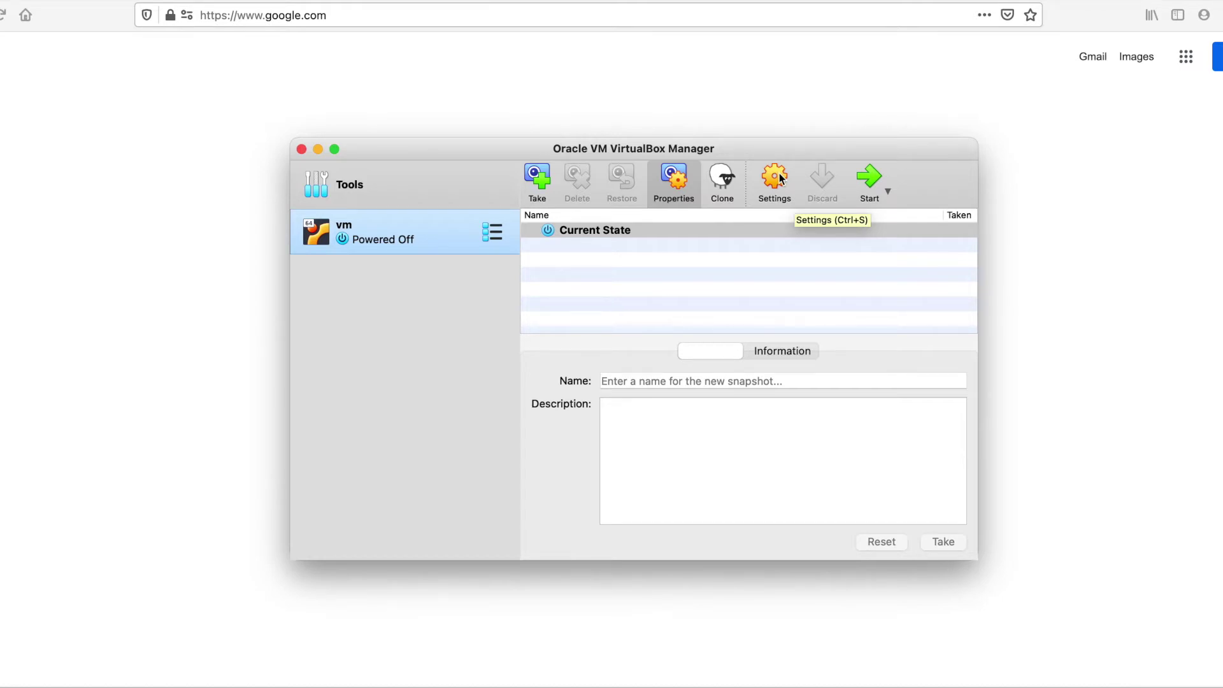
- Open the vm's network settings and look through its four network adapters
{"action": "left_click", "coordinate": [780, 178]}
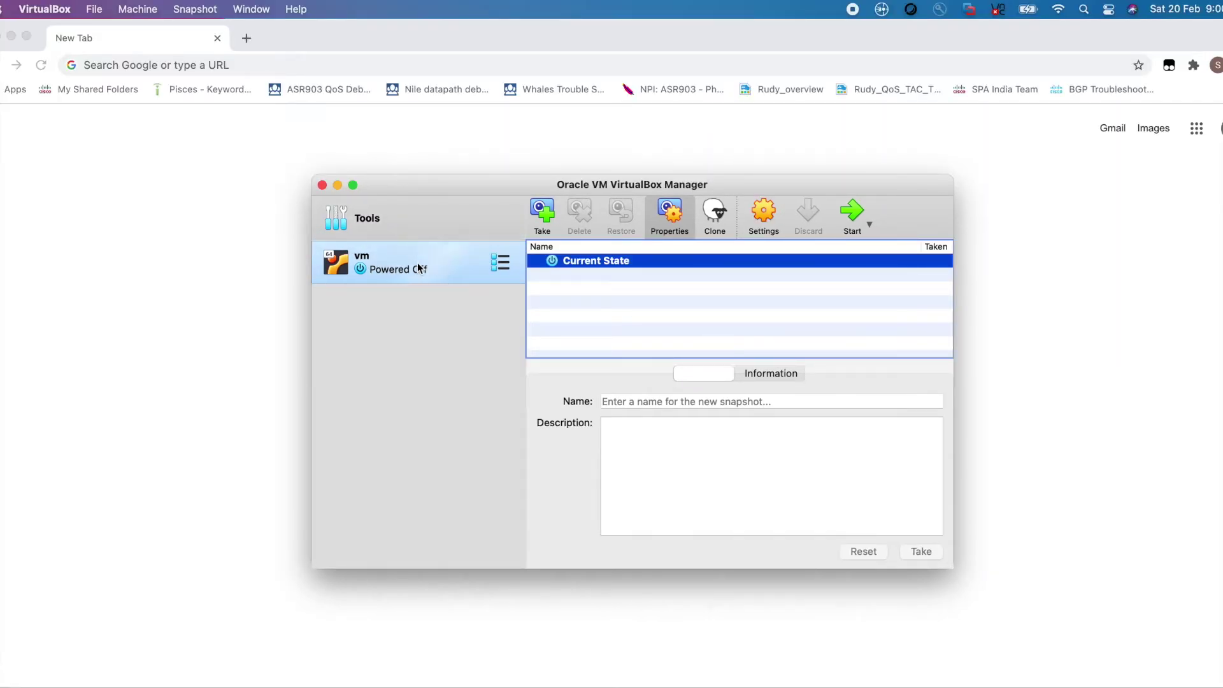
{"action": "left_click", "coordinate": [440, 273]}
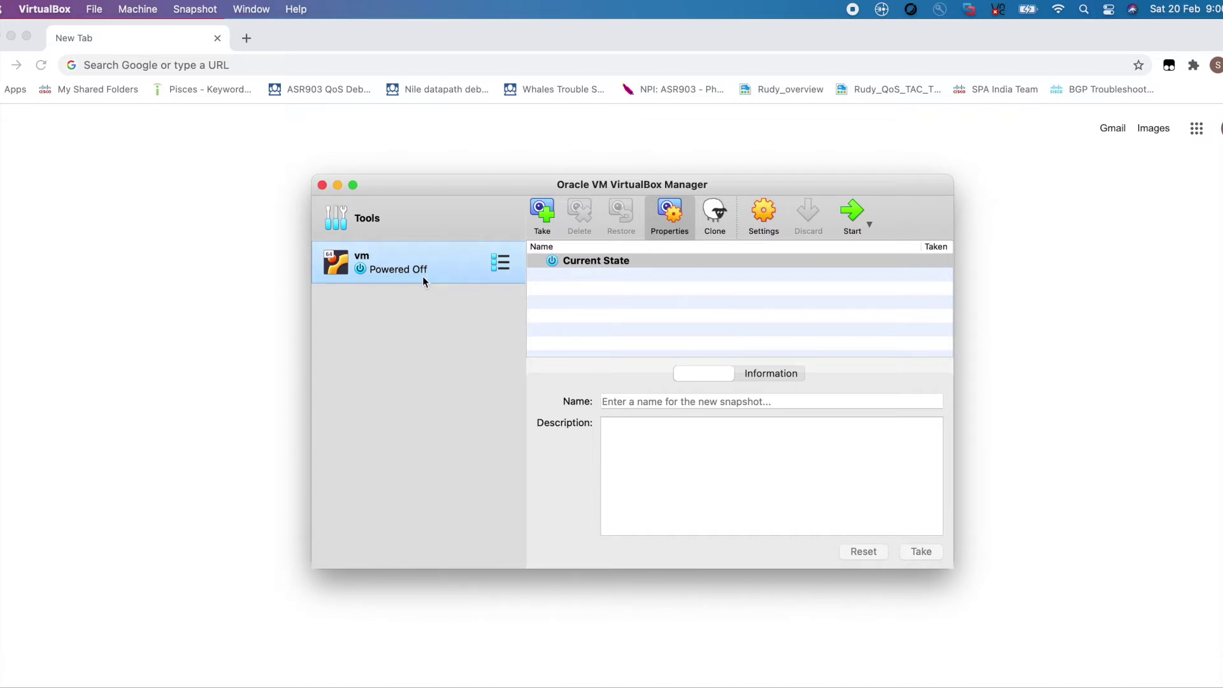
{"action": "left_click", "coordinate": [768, 219]}
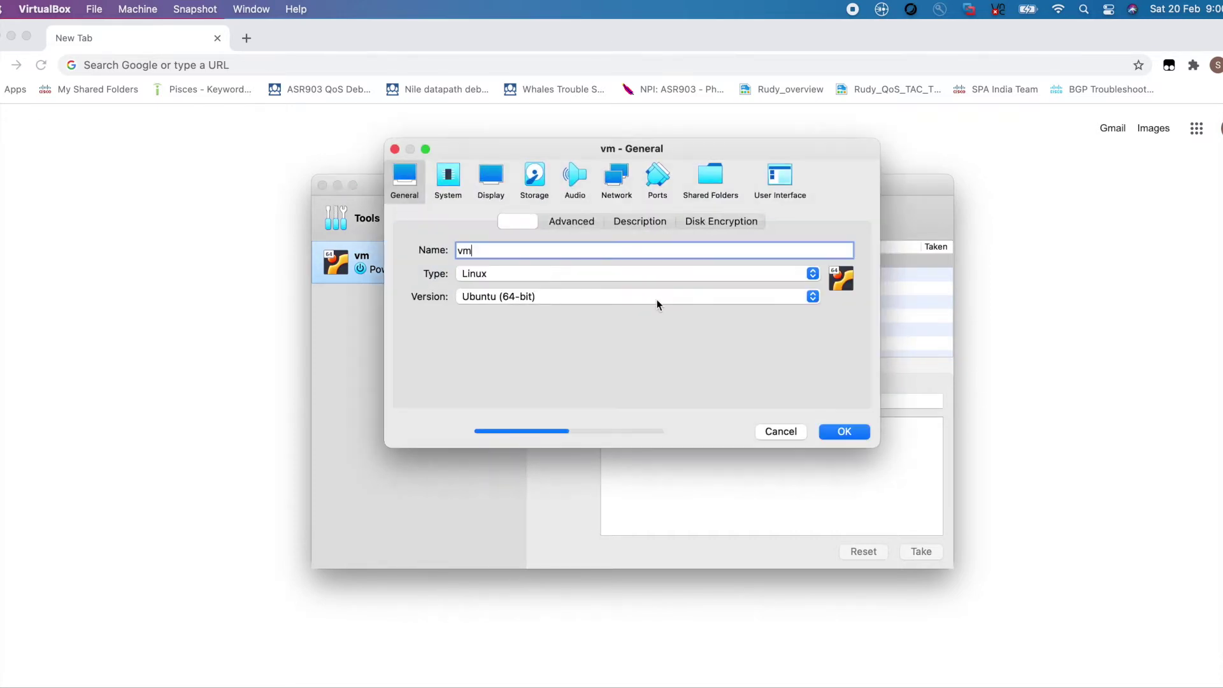
{"action": "left_click", "coordinate": [617, 179]}
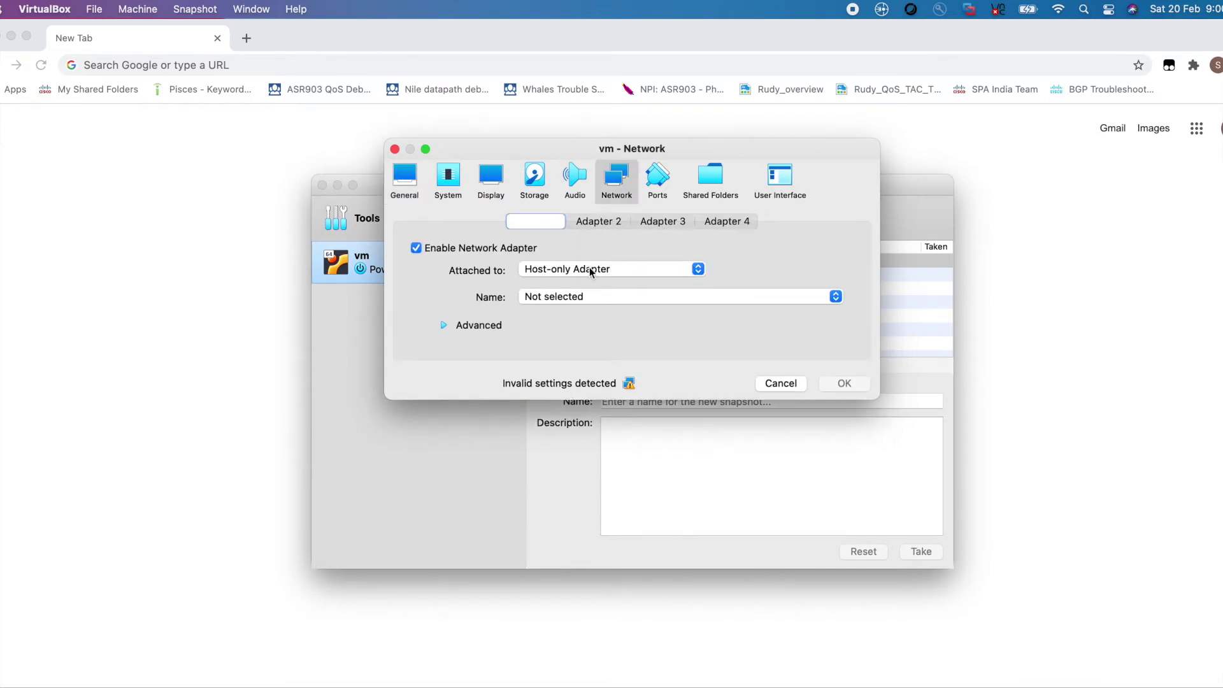
{"action": "left_click", "coordinate": [599, 221]}
{"action": "left_click", "coordinate": [663, 221]}
{"action": "left_click", "coordinate": [726, 221]}
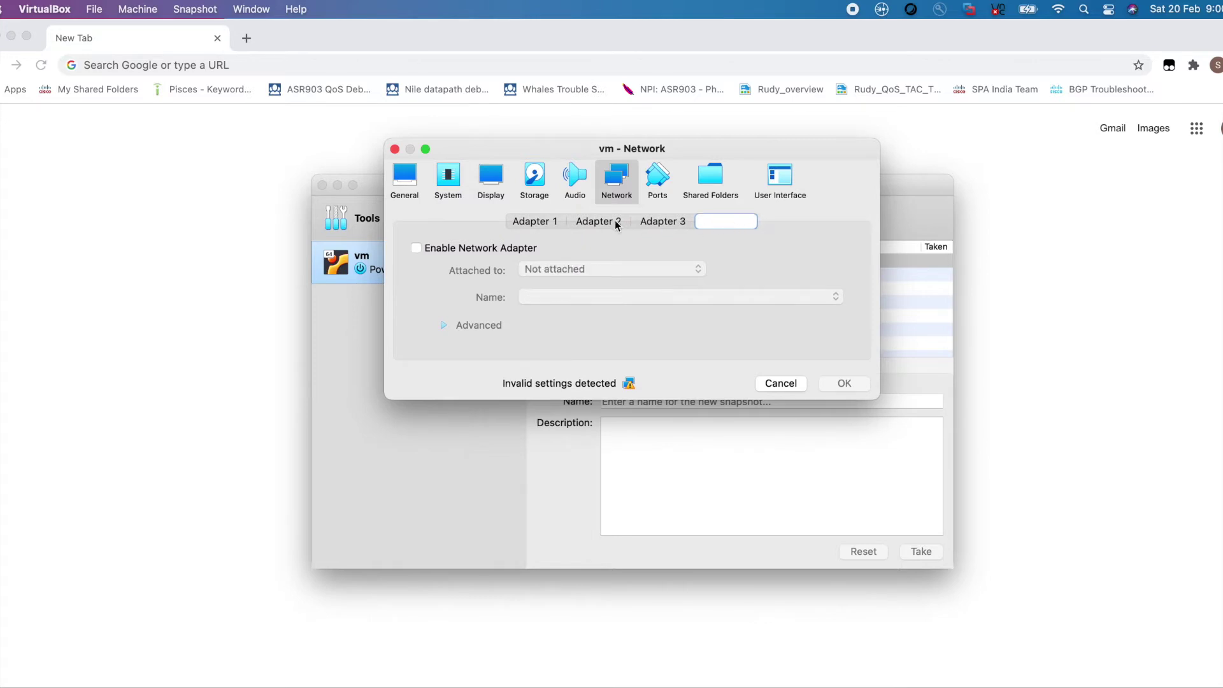
{"action": "left_click", "coordinate": [542, 224]}
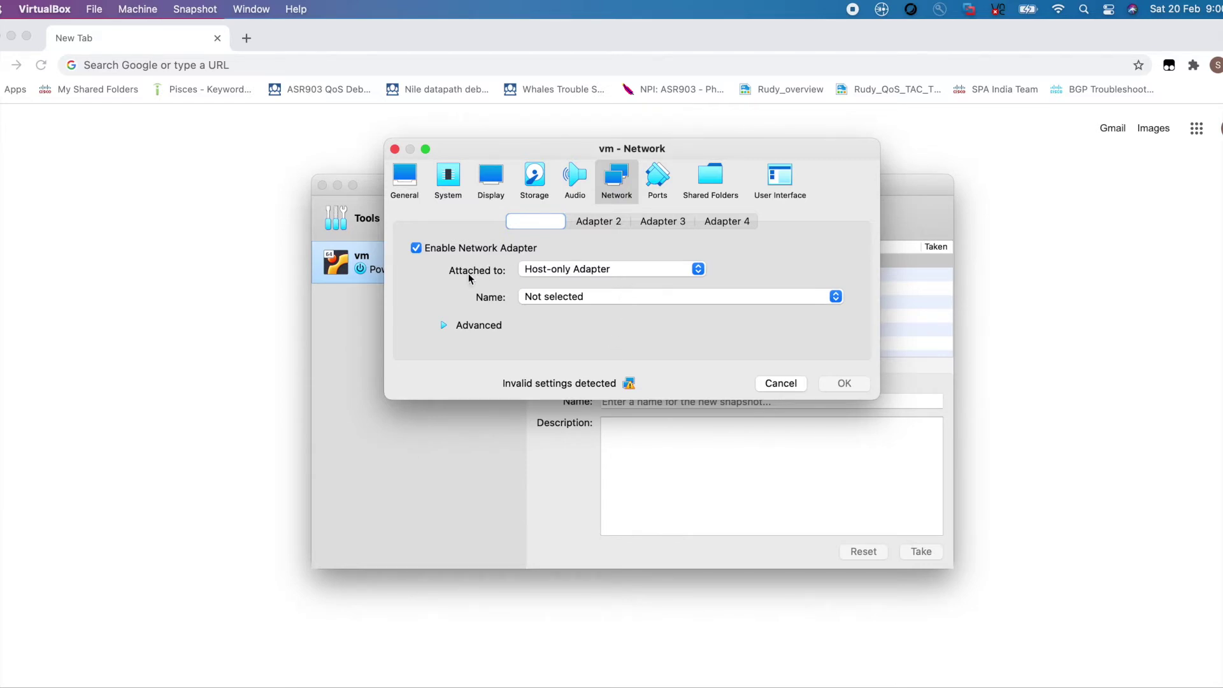
- Try attaching adapter 1 as Host-only, find no networks listed, and close settings unsaved
{"action": "left_click", "coordinate": [602, 274]}
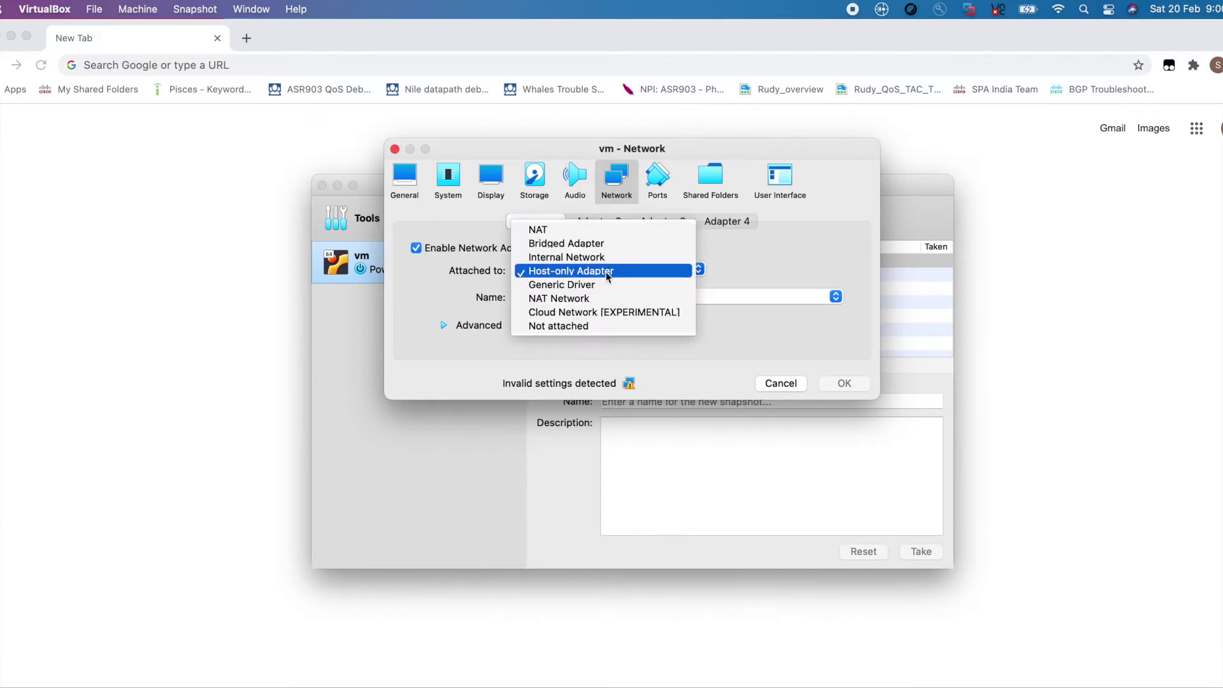
{"action": "left_click", "coordinate": [822, 297]}
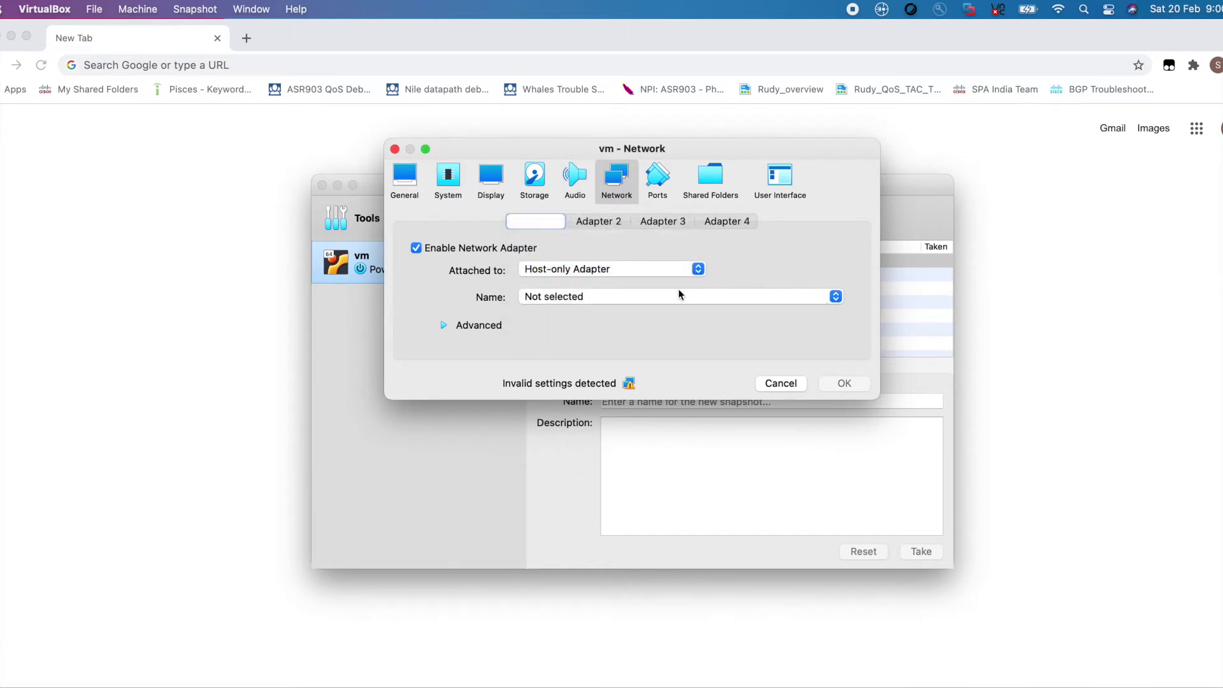
{"action": "left_click", "coordinate": [587, 296]}
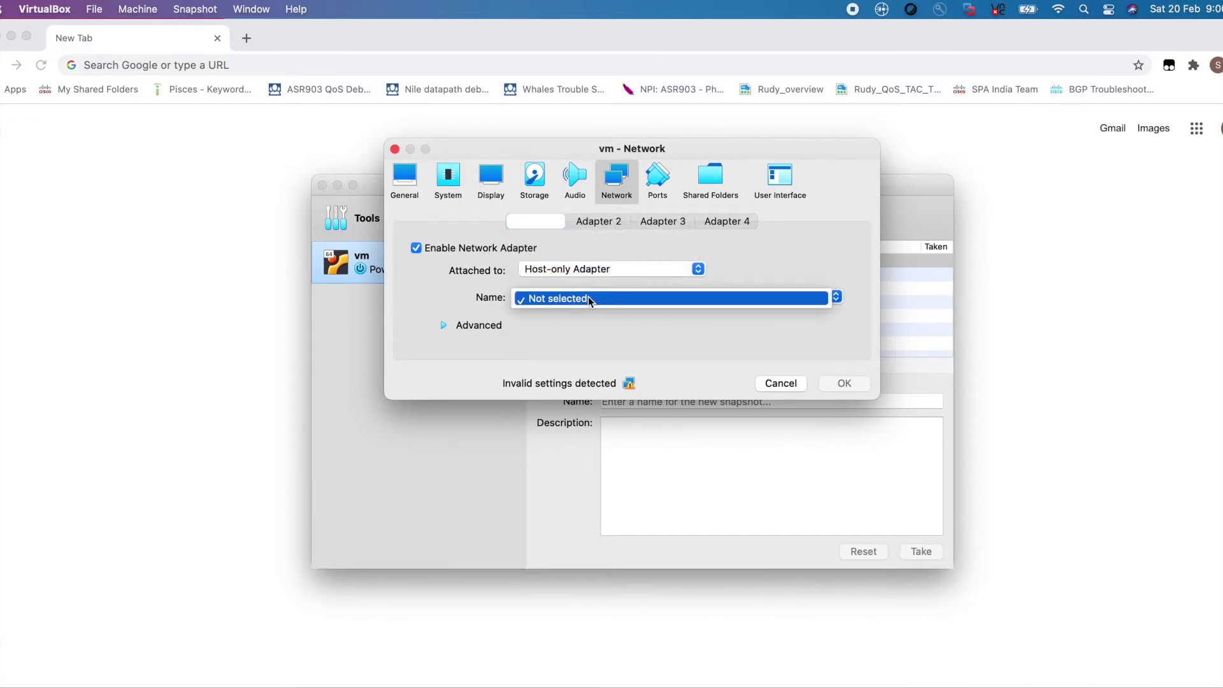
{"action": "left_click", "coordinate": [862, 257]}
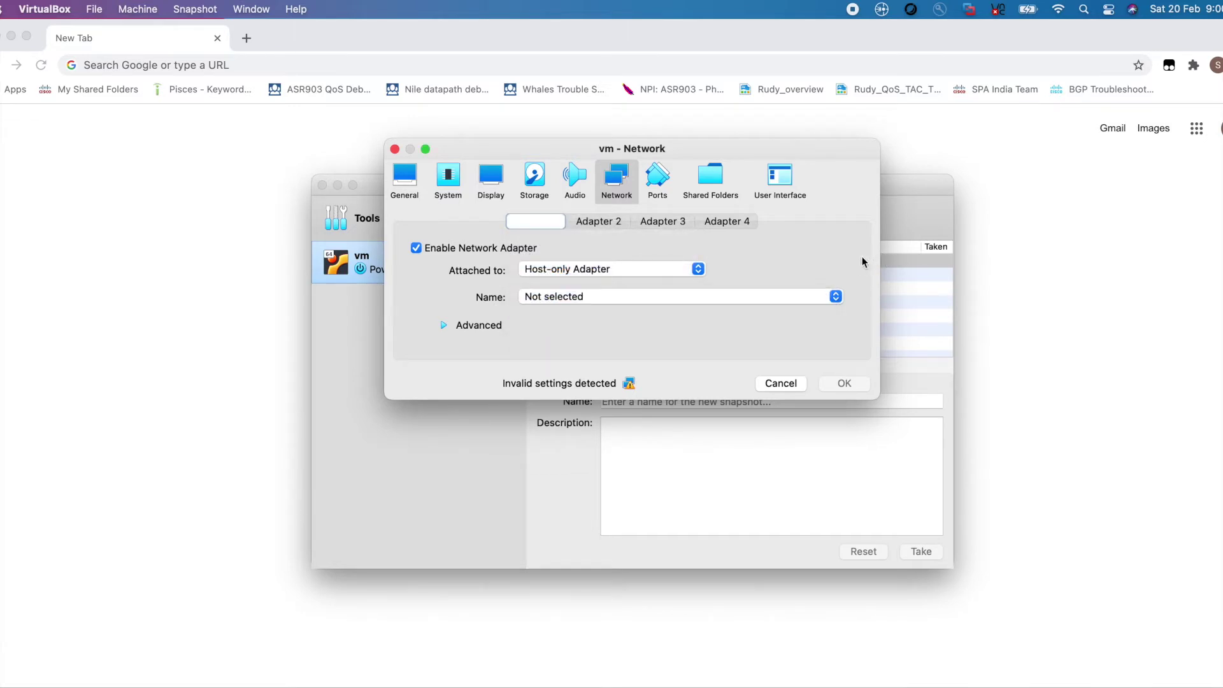
{"action": "left_click", "coordinate": [836, 297]}
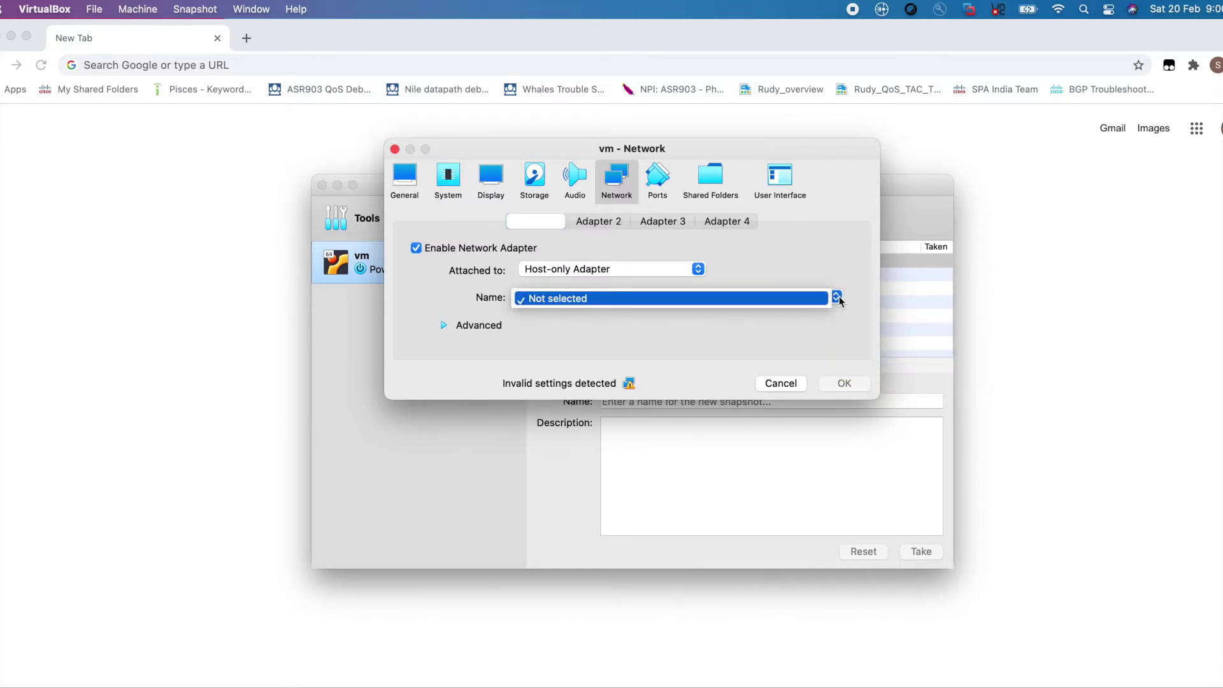
{"action": "left_click", "coordinate": [859, 283]}
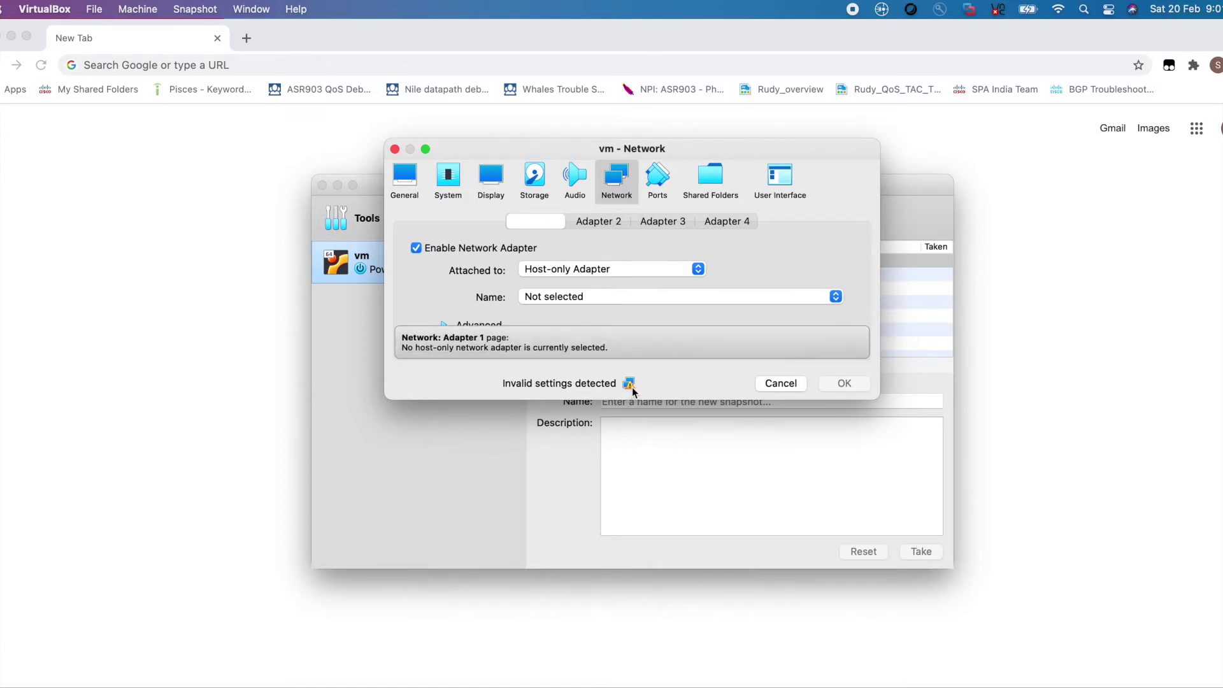
{"action": "mouse_move", "coordinate": [628, 383]}
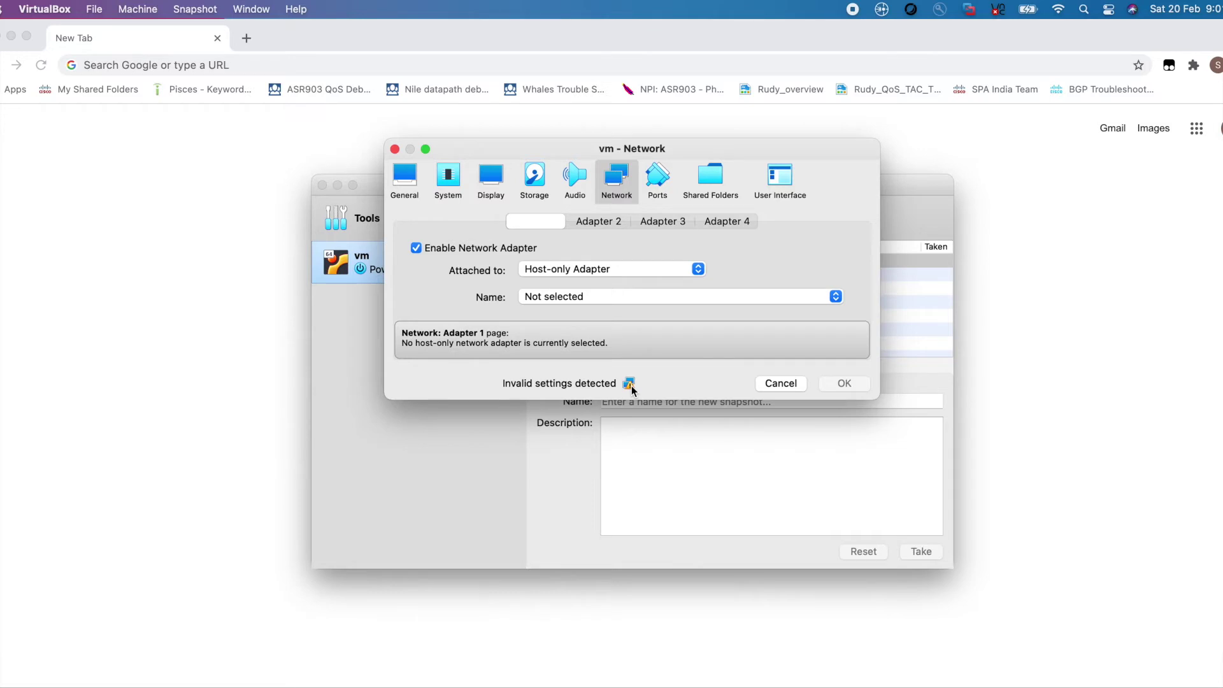
{"action": "left_click", "coordinate": [781, 383]}
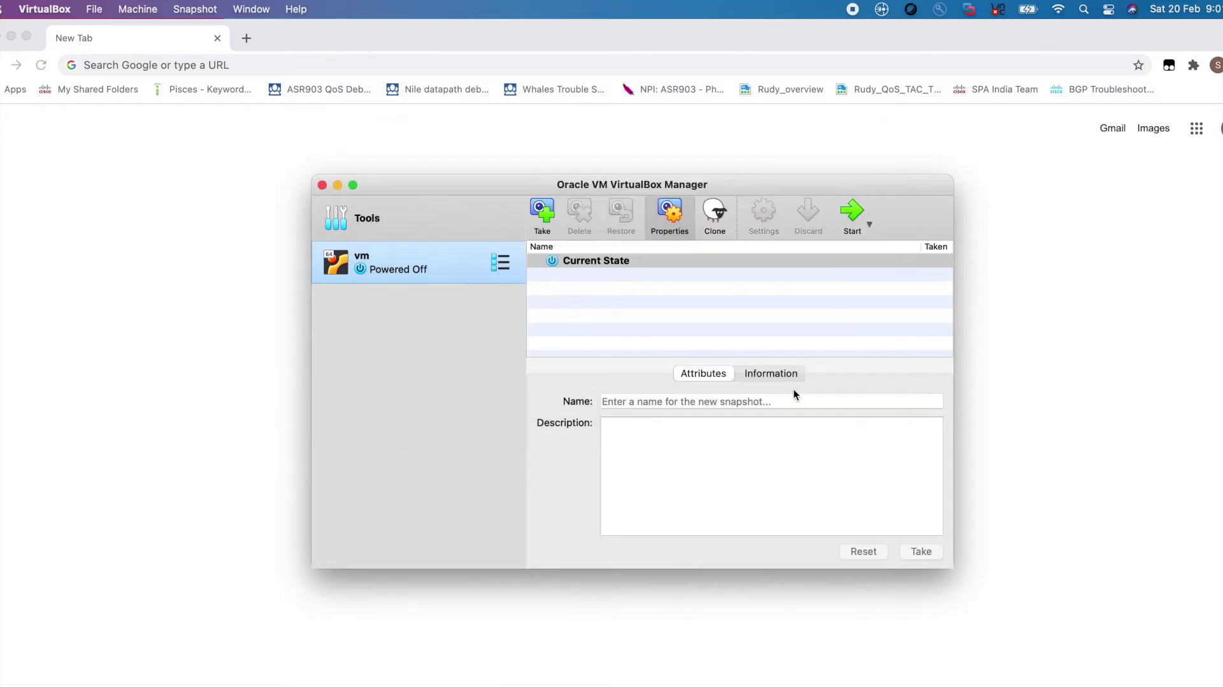
- Create host-only network vboxnet0 (192.168.56.1/24) in Host Network Manager and show its properties
{"action": "left_click", "coordinate": [93, 8]}
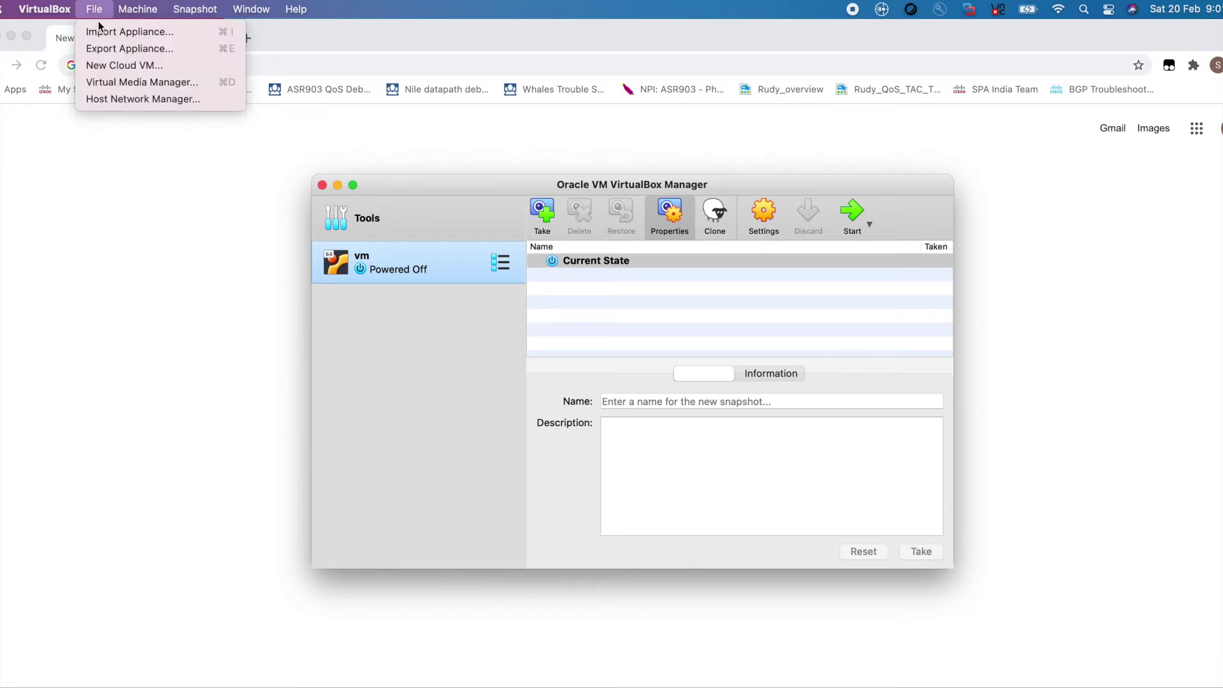
{"action": "left_click", "coordinate": [118, 101]}
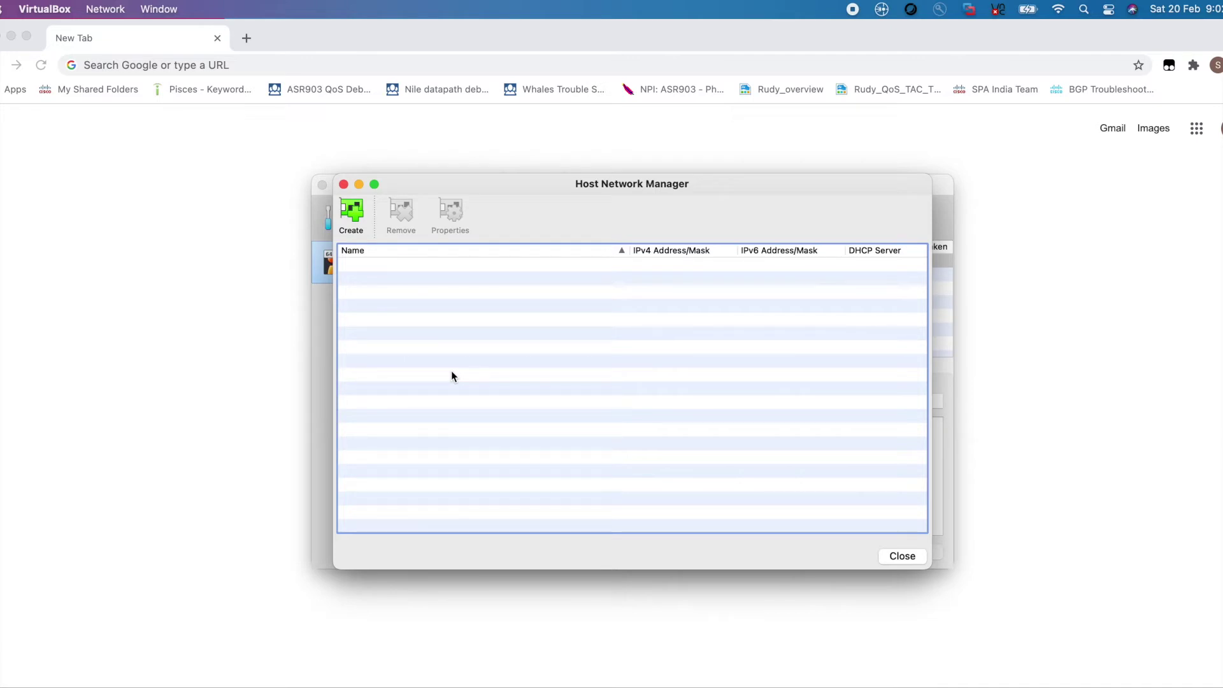
{"action": "left_click", "coordinate": [352, 218]}
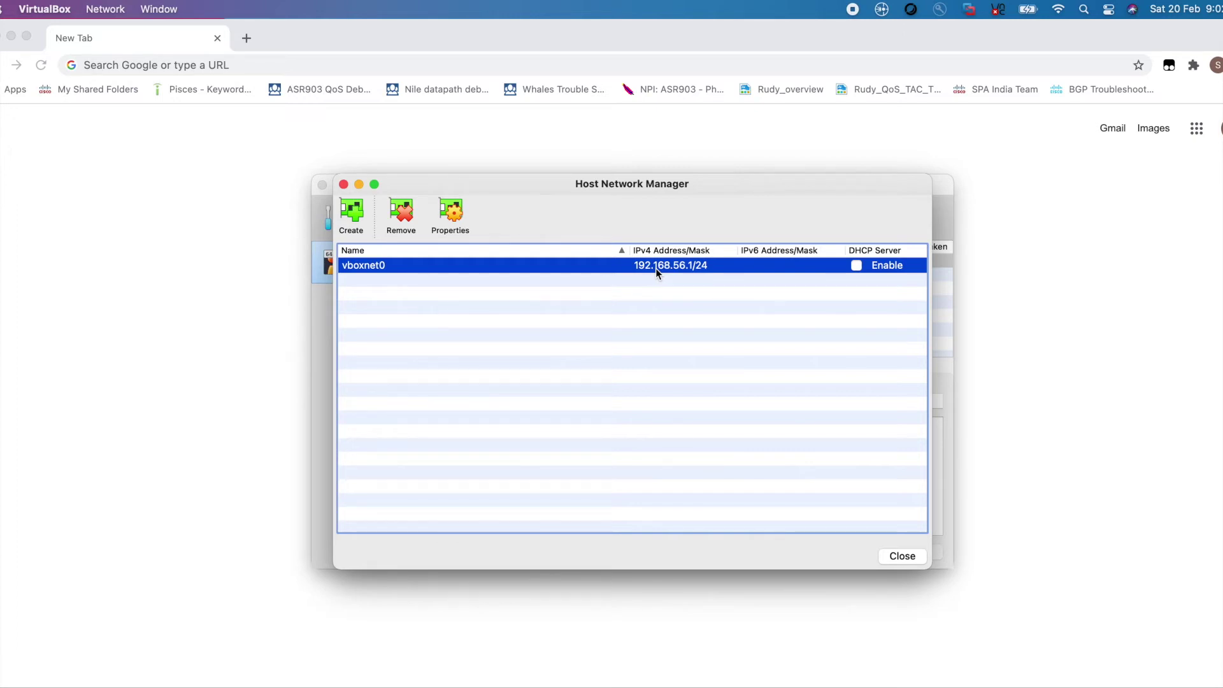
{"action": "left_click", "coordinate": [457, 227]}
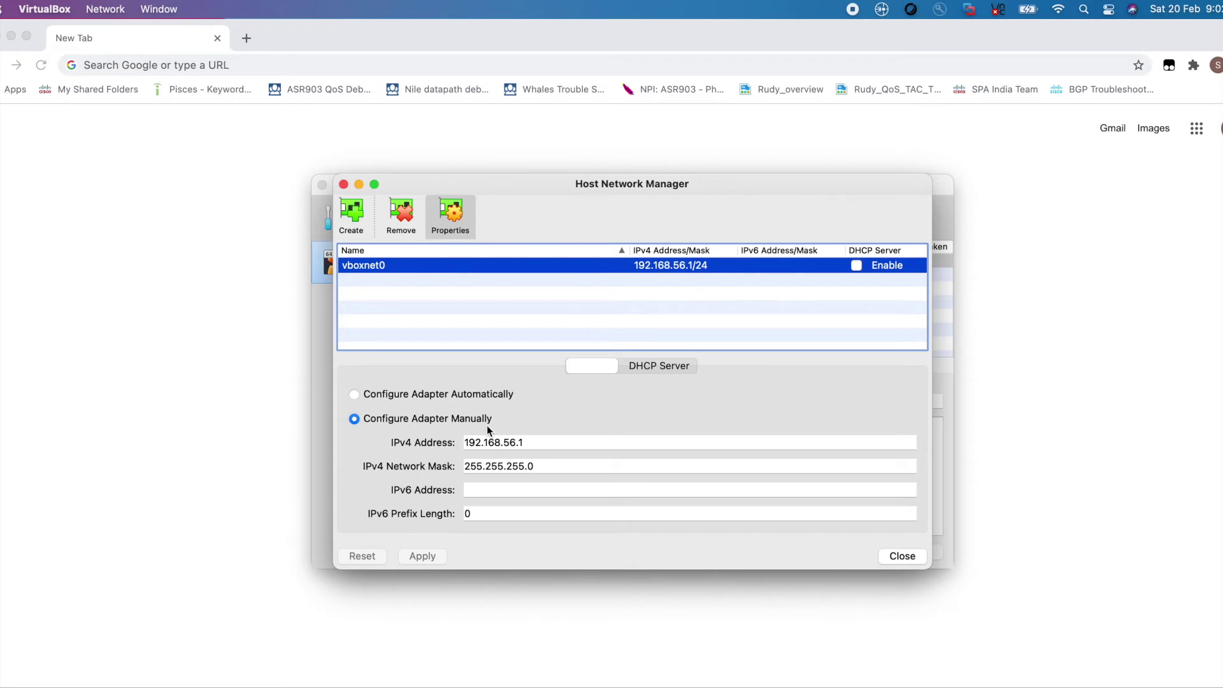
- Inspect vboxnet0's IPv4 address field, then show its DHCP Server settings
{"action": "left_click", "coordinate": [541, 447]}
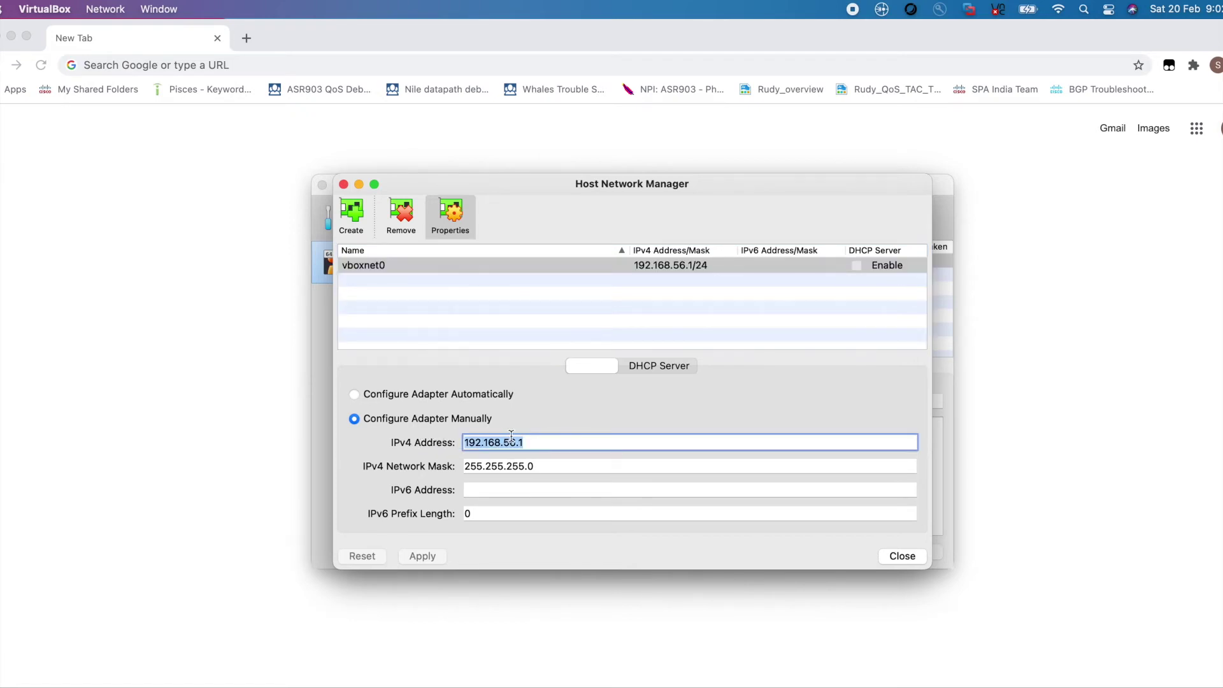
{"action": "left_click", "coordinate": [544, 441]}
{"action": "left_click", "coordinate": [645, 370]}
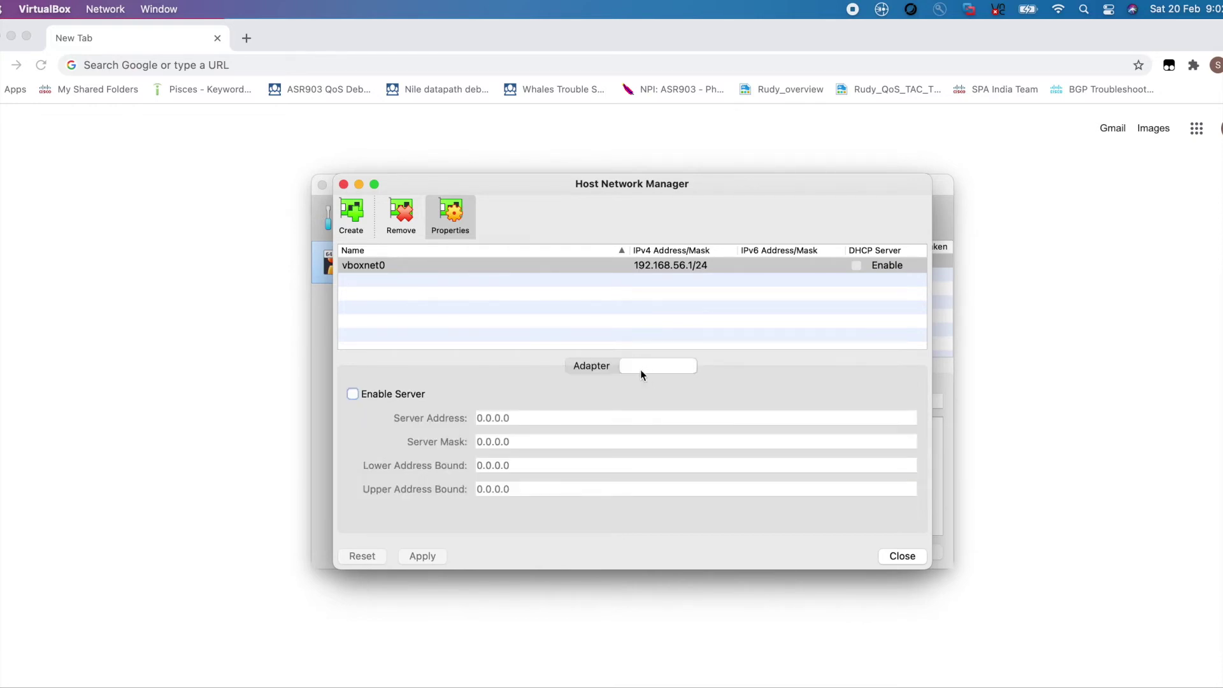
- Enable vboxnet0's DHCP server and review its server address 192.168.56.2 and mask
{"action": "left_click", "coordinate": [400, 394]}
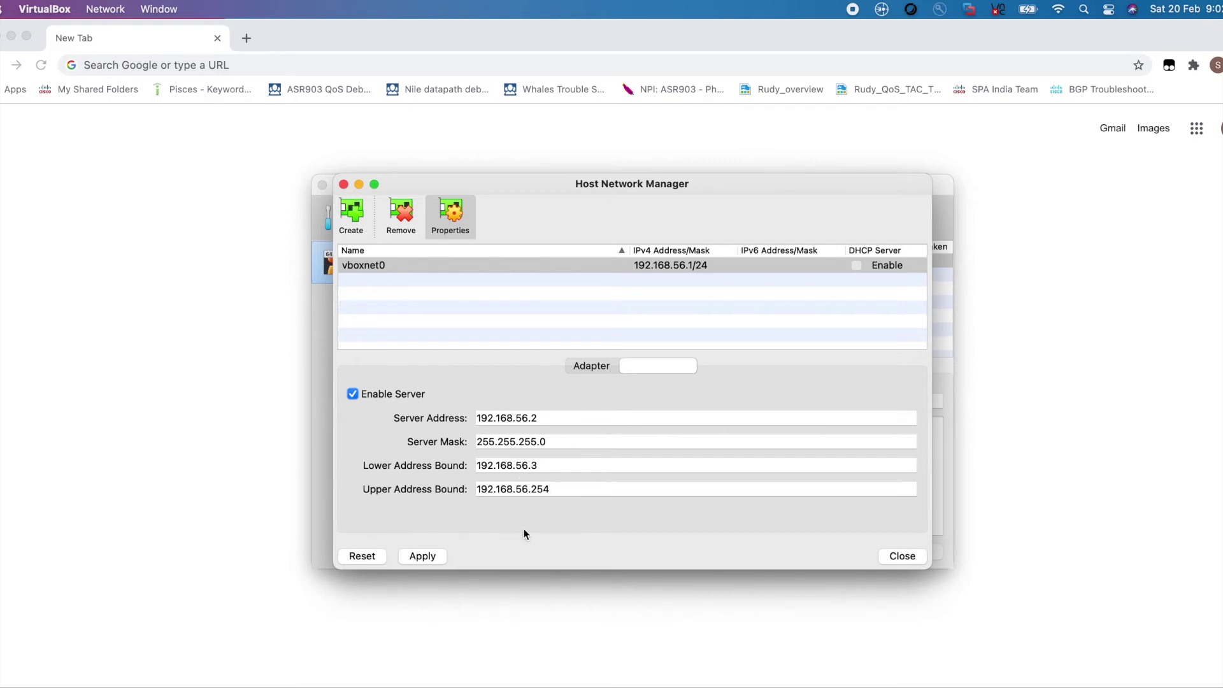
{"action": "left_click", "coordinate": [548, 416]}
{"action": "left_click", "coordinate": [526, 418]}
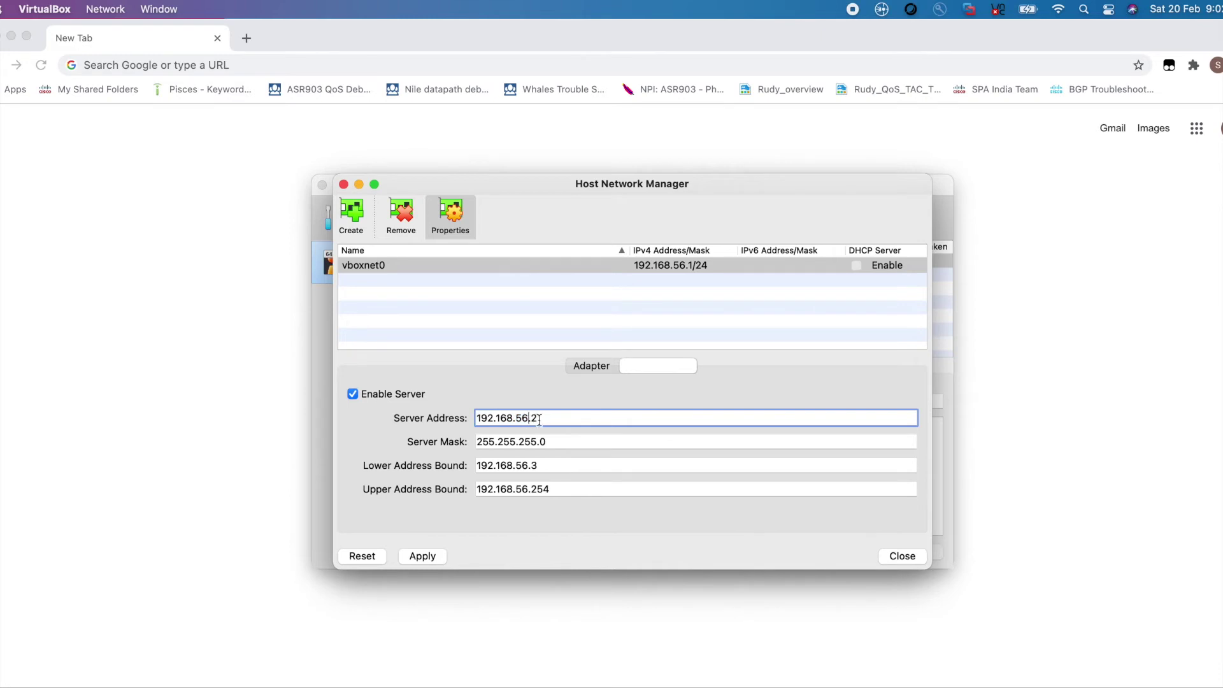
{"action": "left_click_drag", "start_coordinate": [541, 417], "coordinate": [450, 423]}
{"action": "left_click", "coordinate": [554, 443]}
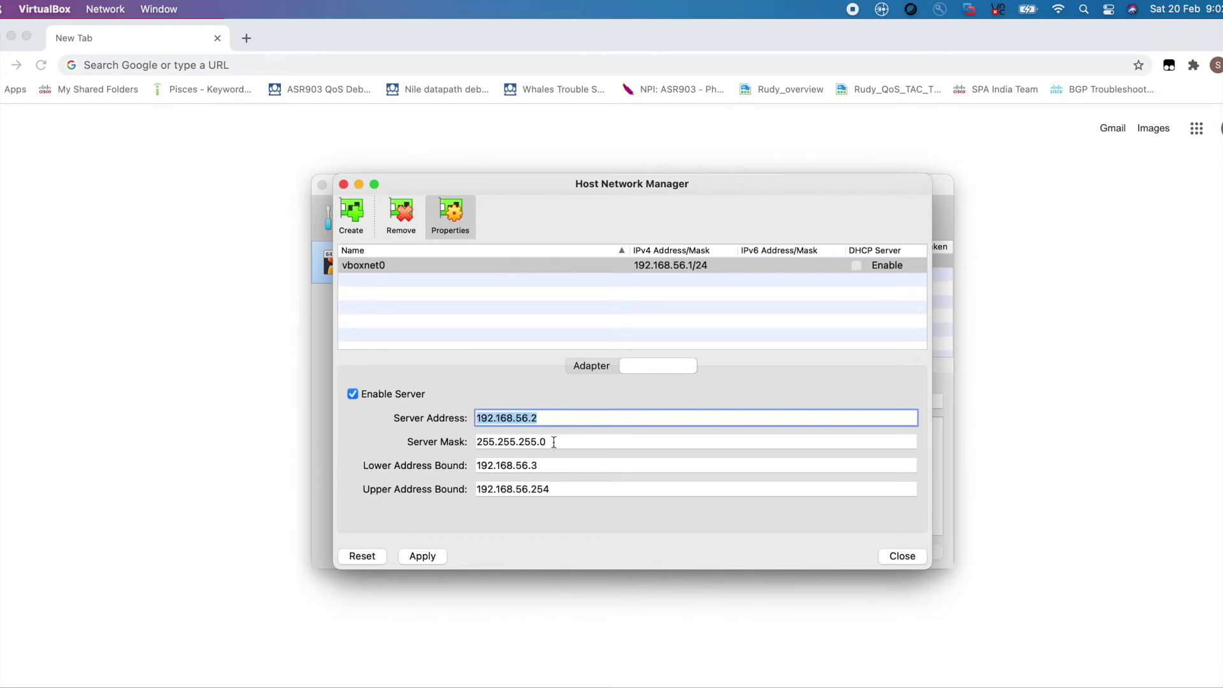
{"action": "left_click_drag", "start_coordinate": [552, 443], "coordinate": [453, 441]}
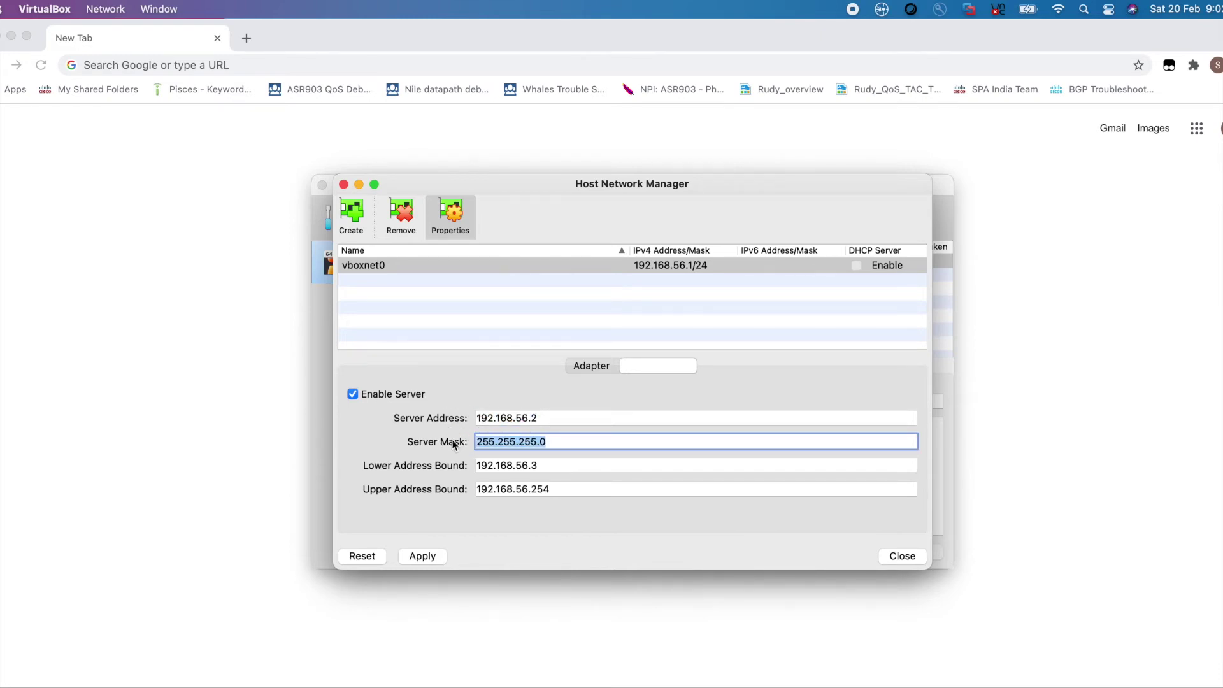
- Review the address range 192.168.56.3–192.168.56.254, apply the DHCP settings, and close
{"action": "left_click", "coordinate": [542, 467]}
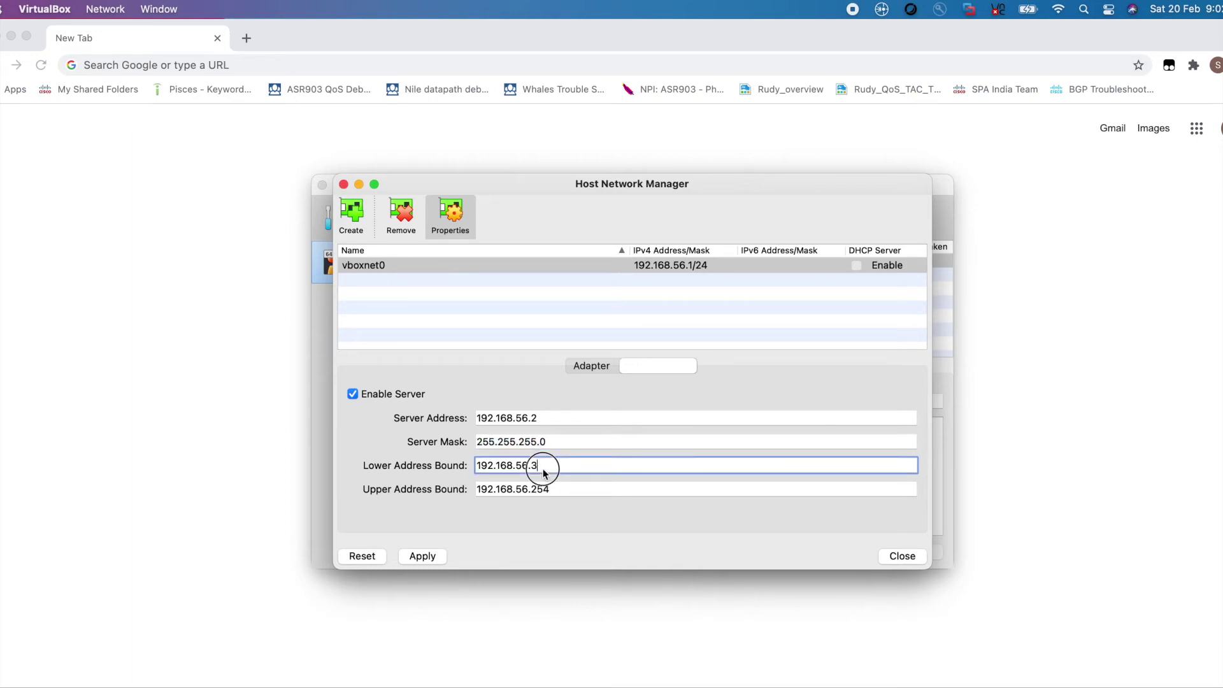
{"action": "double_click", "coordinate": [561, 491]}
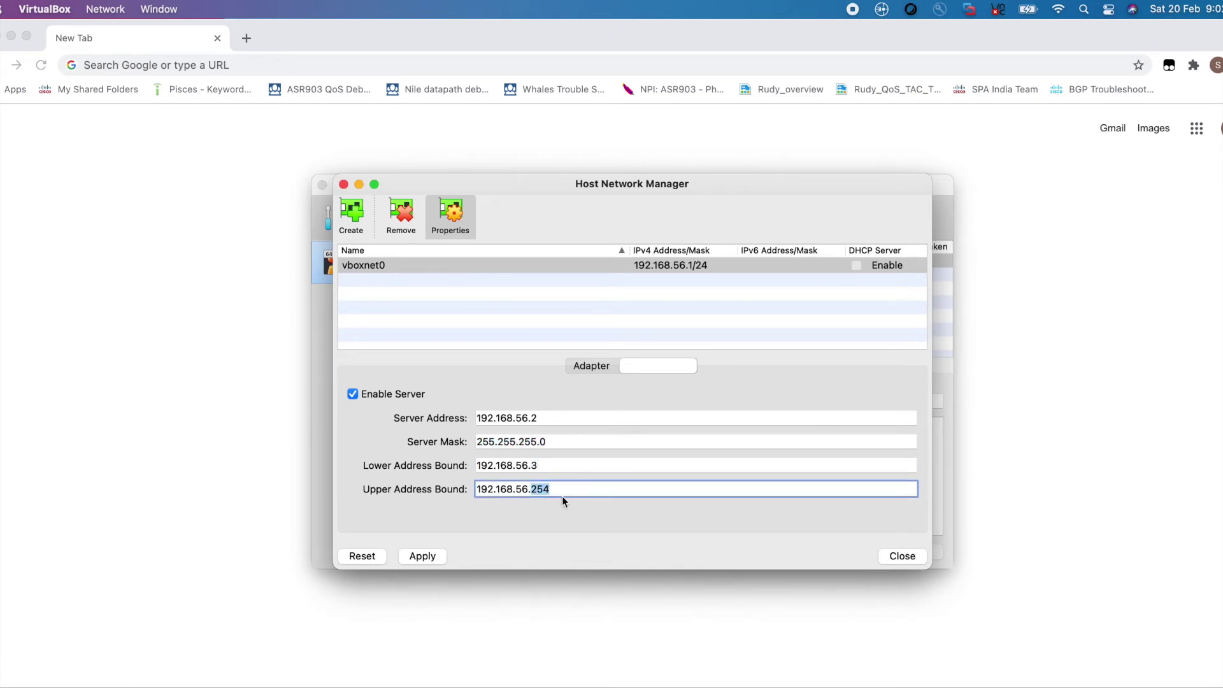
{"action": "left_click", "coordinate": [568, 494]}
{"action": "left_click", "coordinate": [550, 465]}
{"action": "triple_click", "coordinate": [549, 465]}
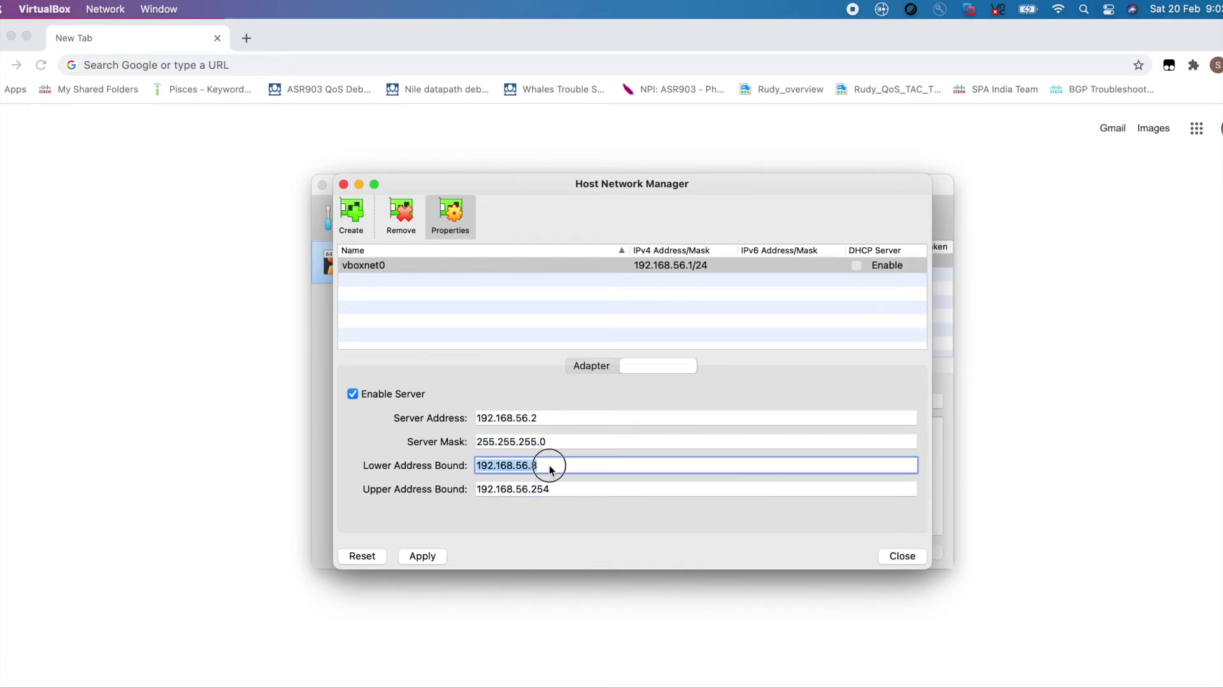
{"action": "double_click", "coordinate": [536, 465]}
{"action": "left_click", "coordinate": [584, 463]}
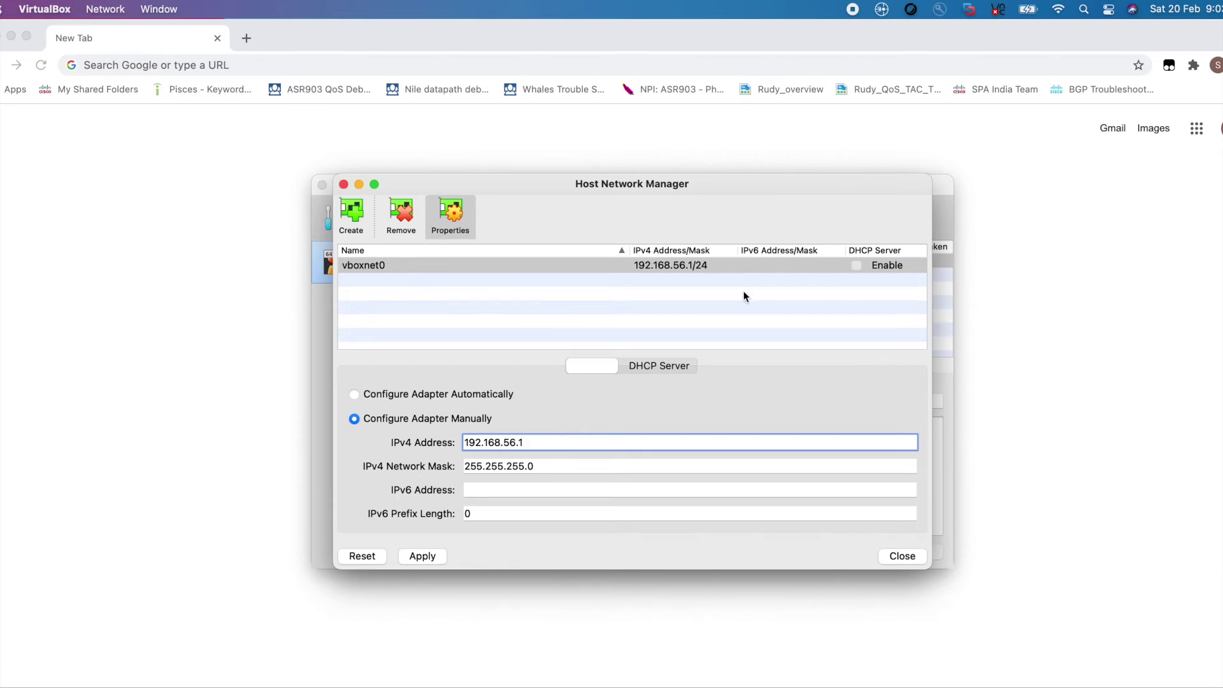
{"action": "left_click", "coordinate": [427, 557]}
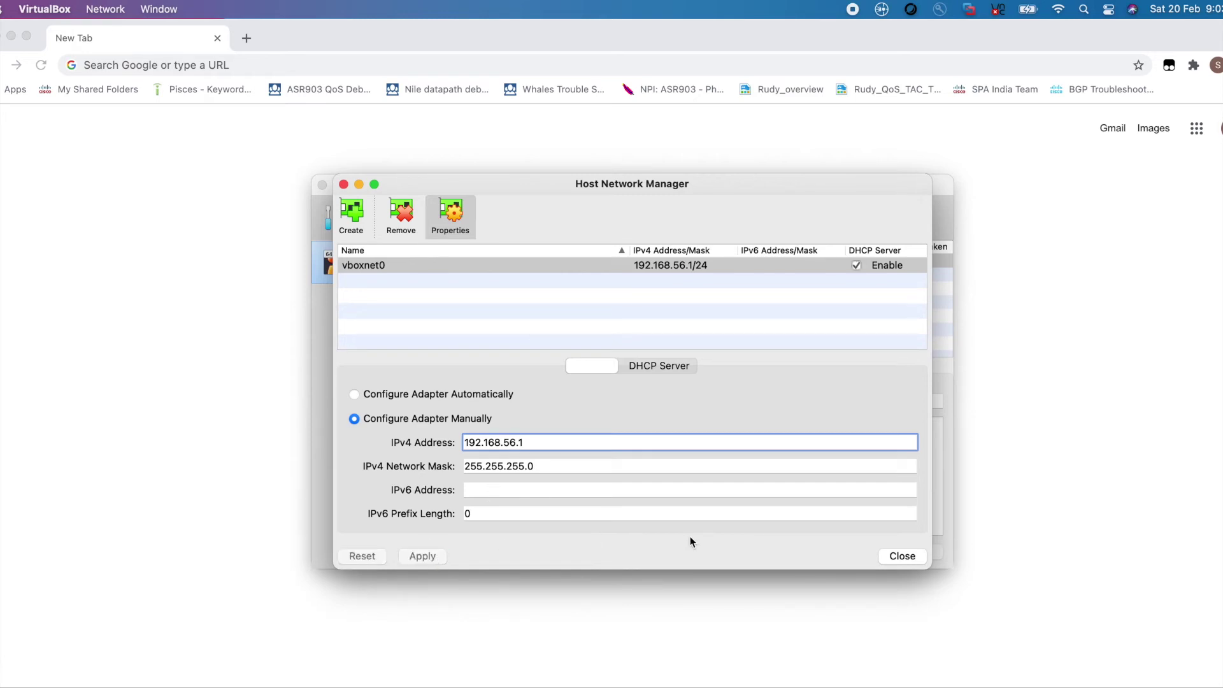
{"action": "left_click", "coordinate": [902, 555]}
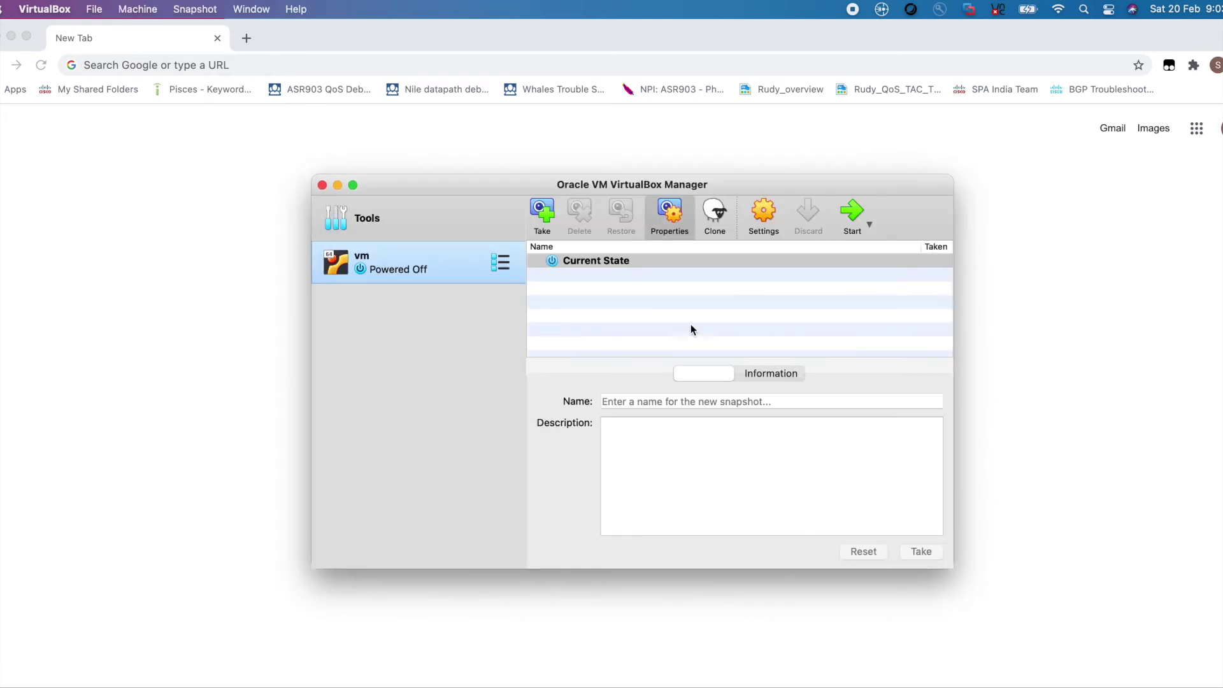
- Attach the vm's first adapter to host-only network vboxnet0, save, and start the vm
{"action": "left_click", "coordinate": [771, 214]}
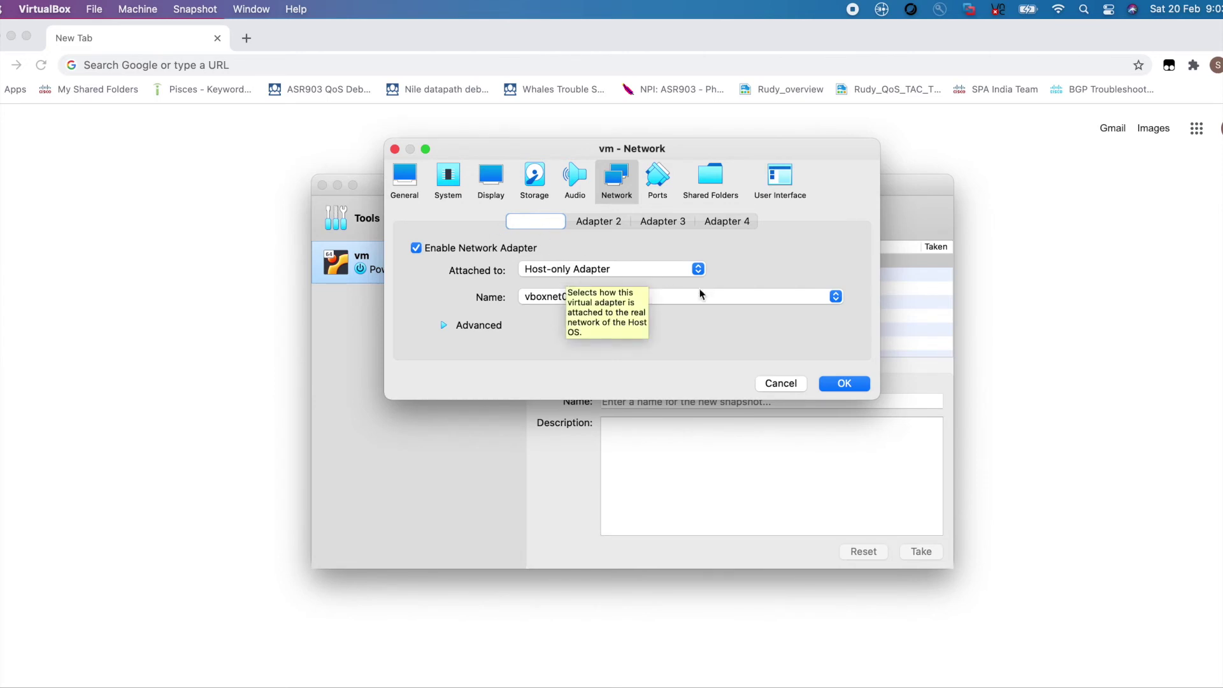
{"action": "left_click", "coordinate": [641, 299]}
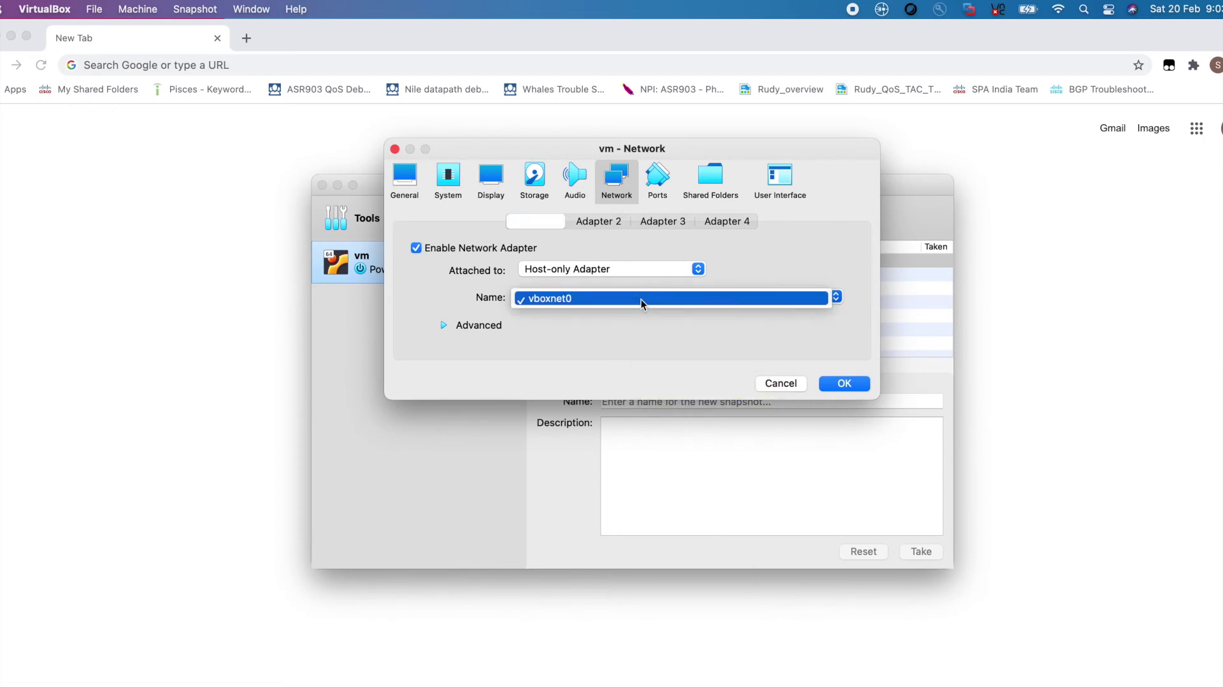
{"action": "left_click", "coordinate": [661, 300]}
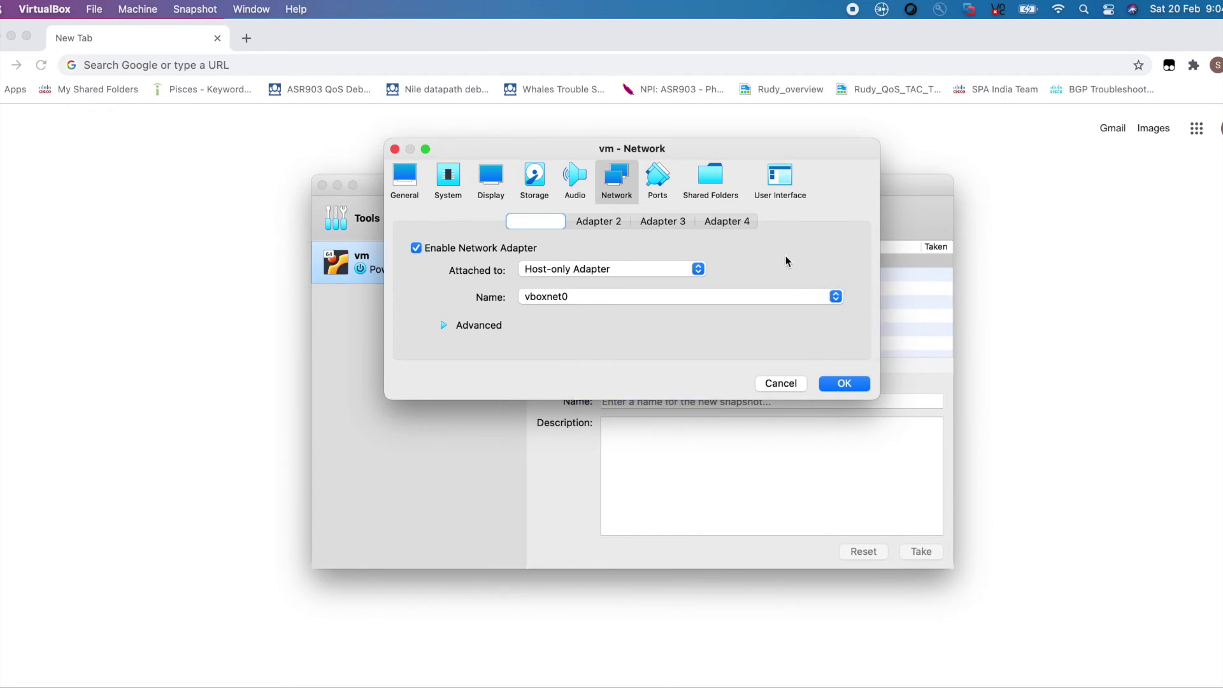
{"action": "left_click", "coordinate": [845, 384]}
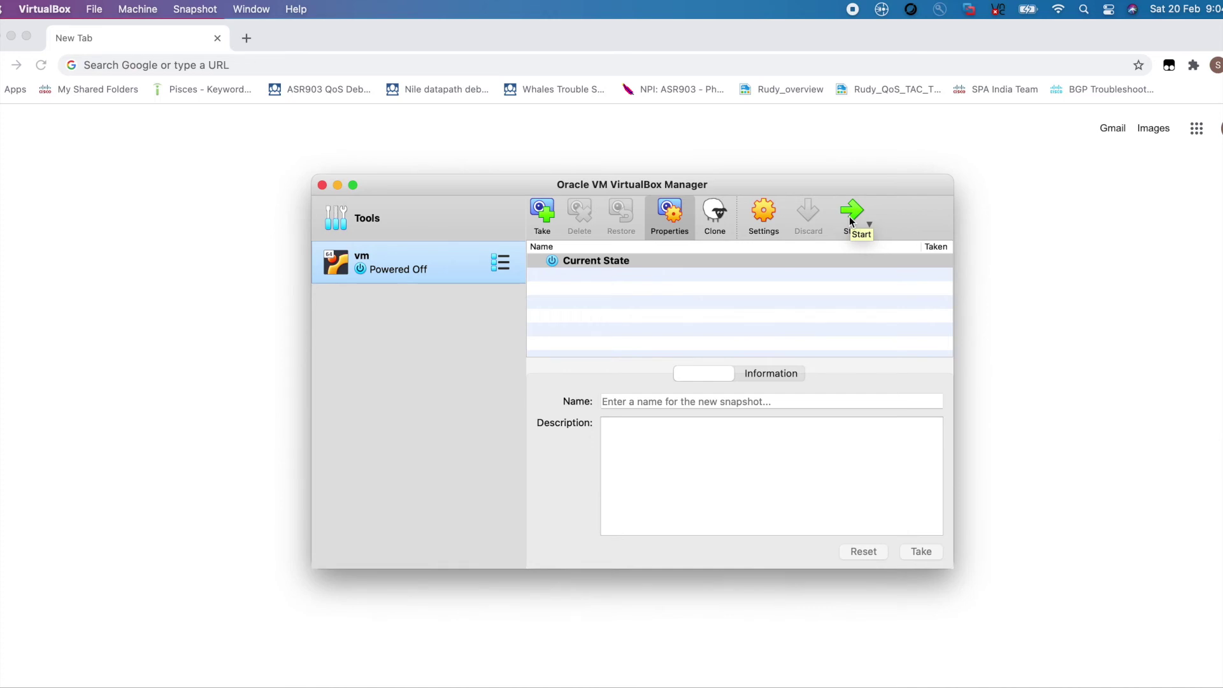
{"action": "left_click", "coordinate": [849, 216]}
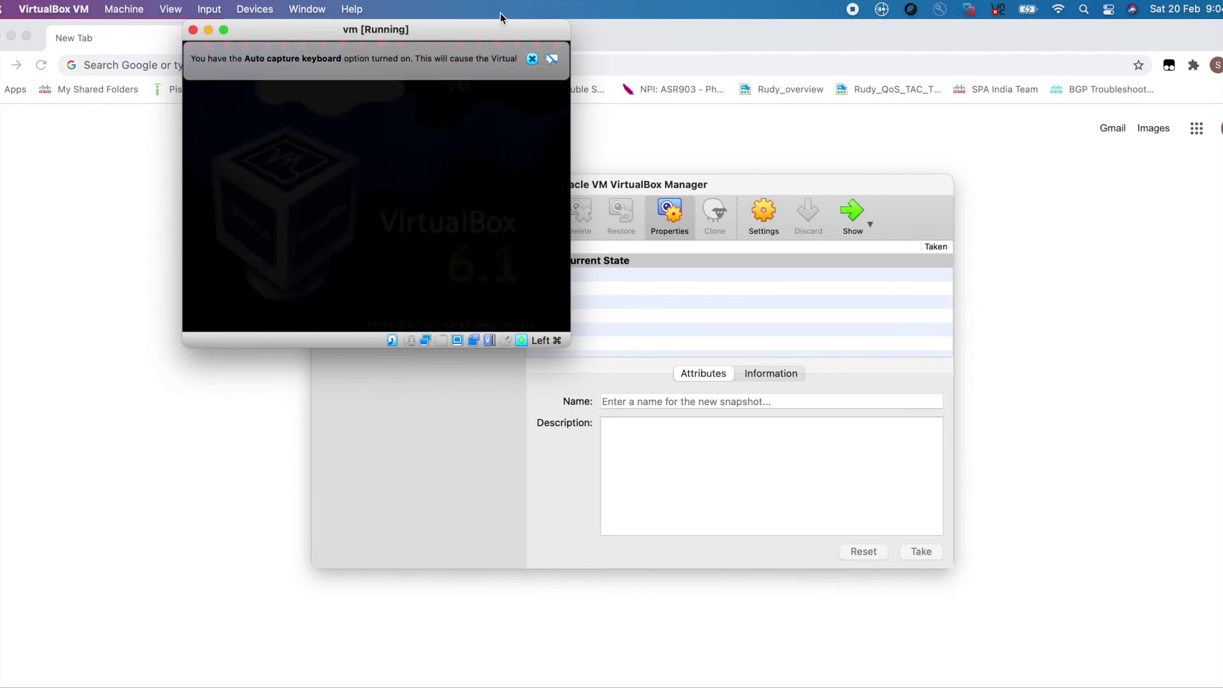
- Move the vm window while it boots to the GNS3 screen showing IP 192.168.56.3
{"action": "mouse_move", "coordinate": [498, 26]}
{"action": "left_mouse_down"}
{"action": "mouse_move", "coordinate": [584, 187]}
{"action": "mouse_move", "coordinate": [557, 6]}
{"action": "left_mouse_up"}
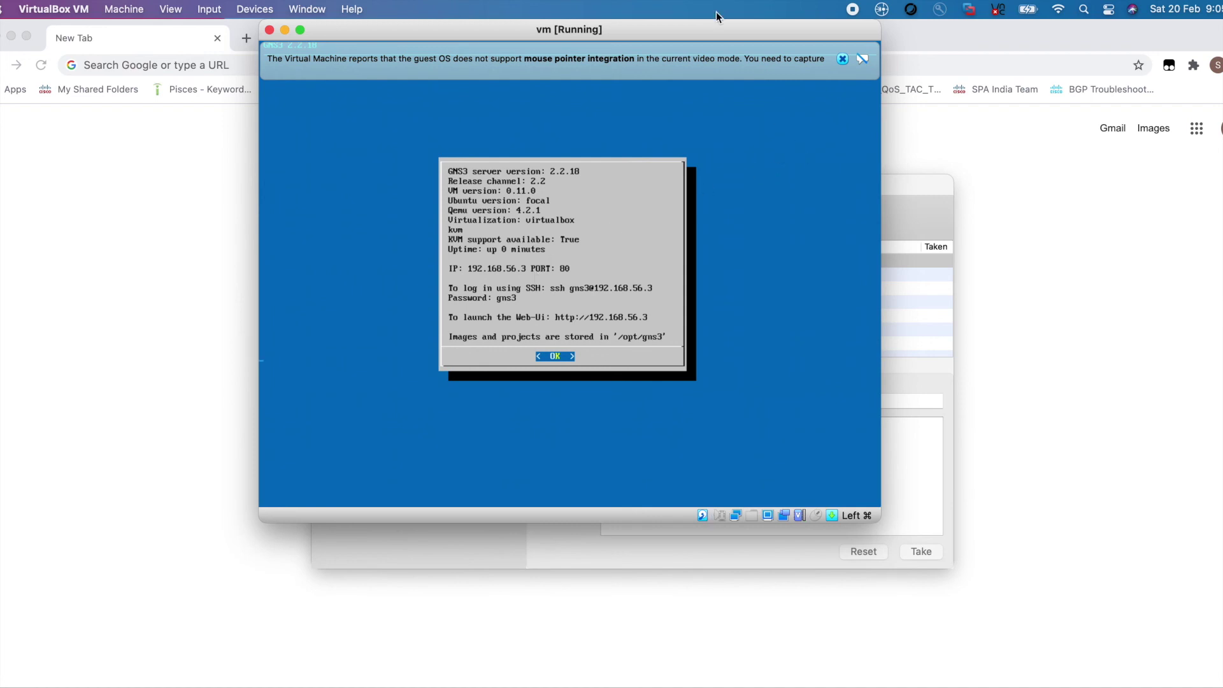
{"action": "left_click_drag", "start_coordinate": [712, 28], "coordinate": [586, 164]}
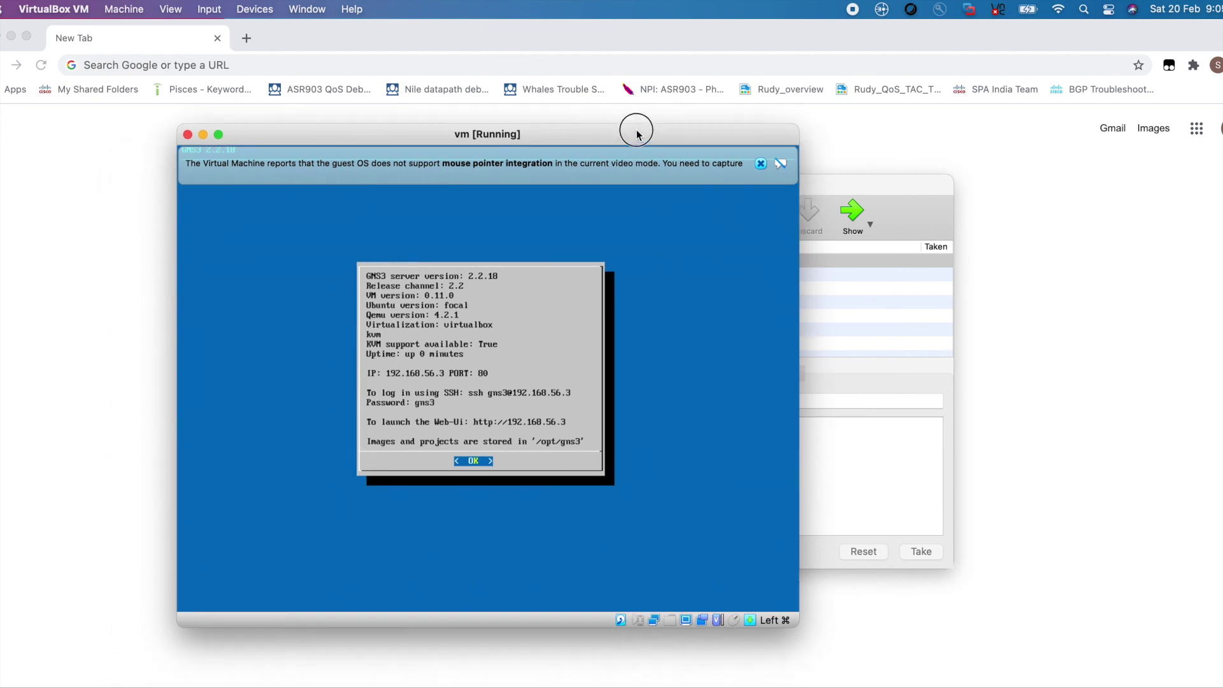
{"action": "left_click_drag", "start_coordinate": [587, 164], "coordinate": [705, 79]}
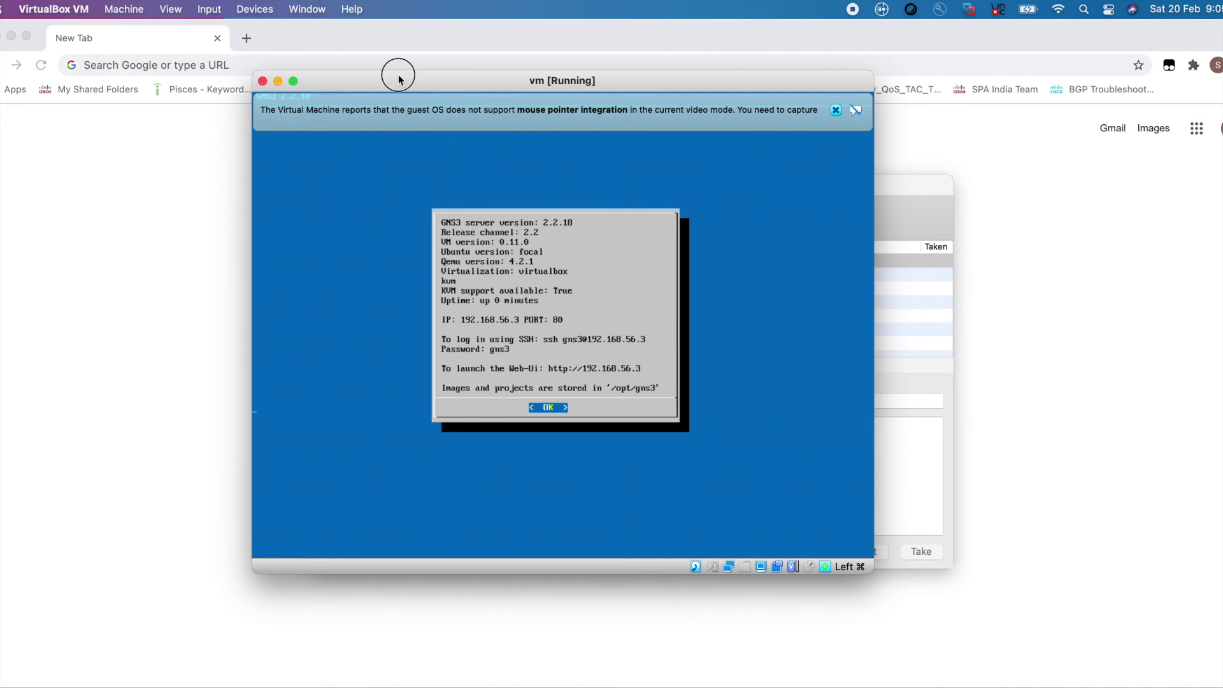
{"action": "left_click_drag", "start_coordinate": [399, 79], "coordinate": [558, 134]}
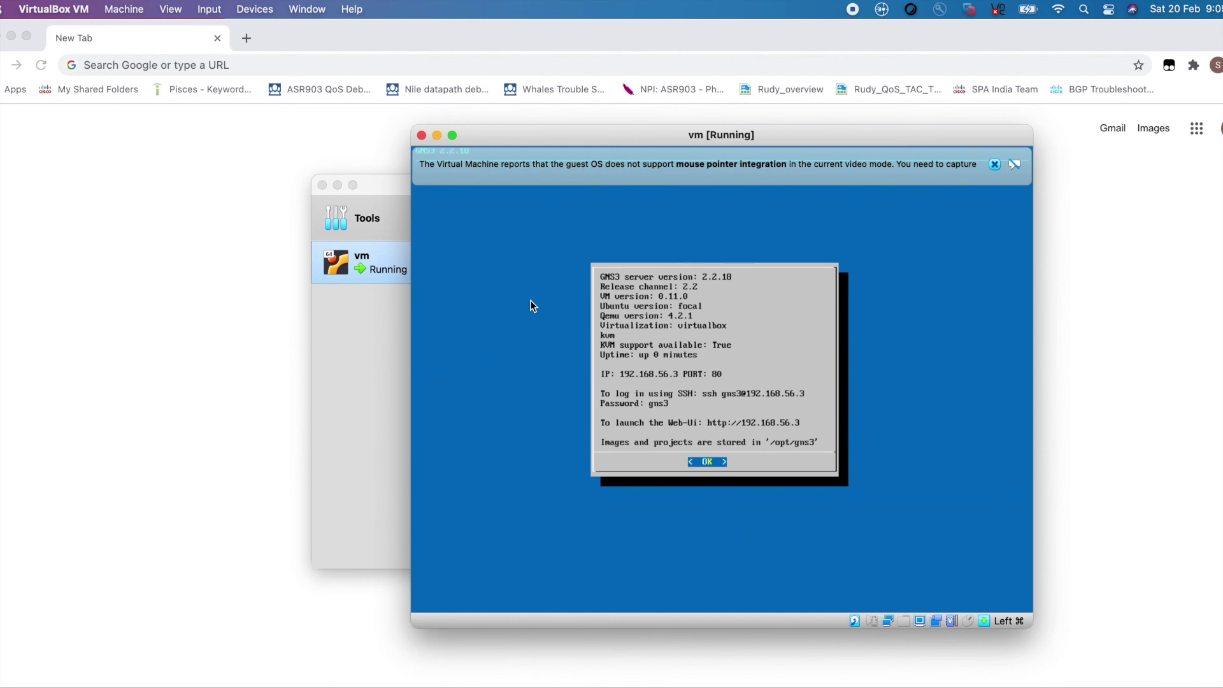
{"action": "left_click_drag", "start_coordinate": [507, 140], "coordinate": [400, 132]}
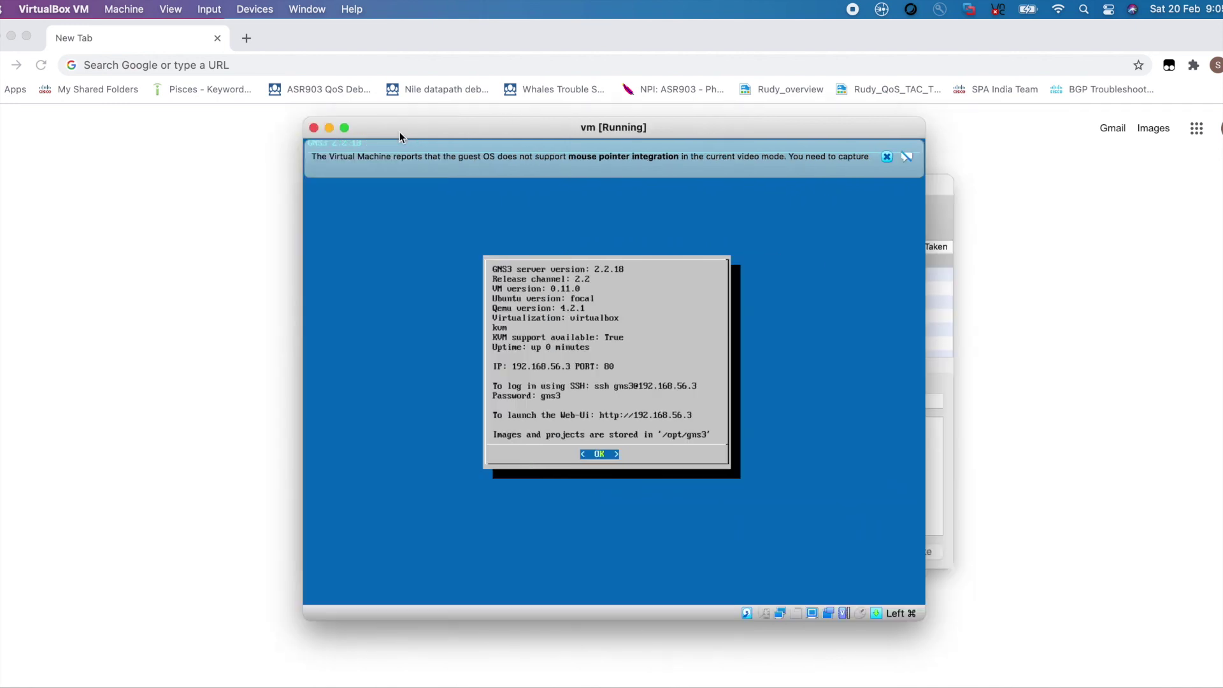